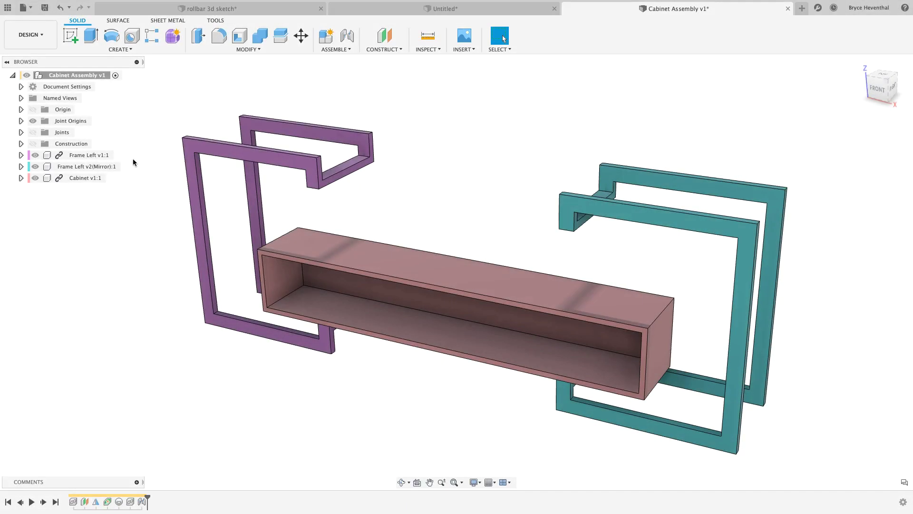
Step: Turn on the Edit In Place preview feature in Preferences and start editing the Cabinet component in place
right_click(81, 178)
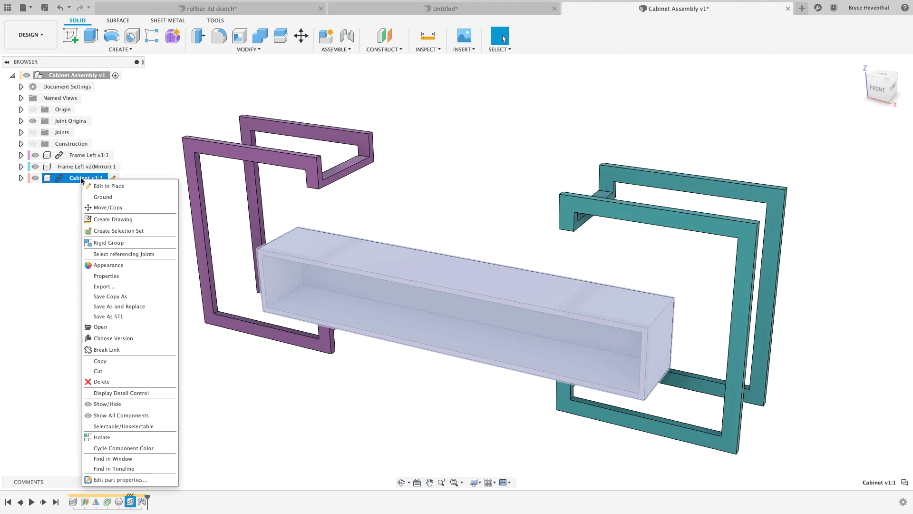
left_click(113, 186)
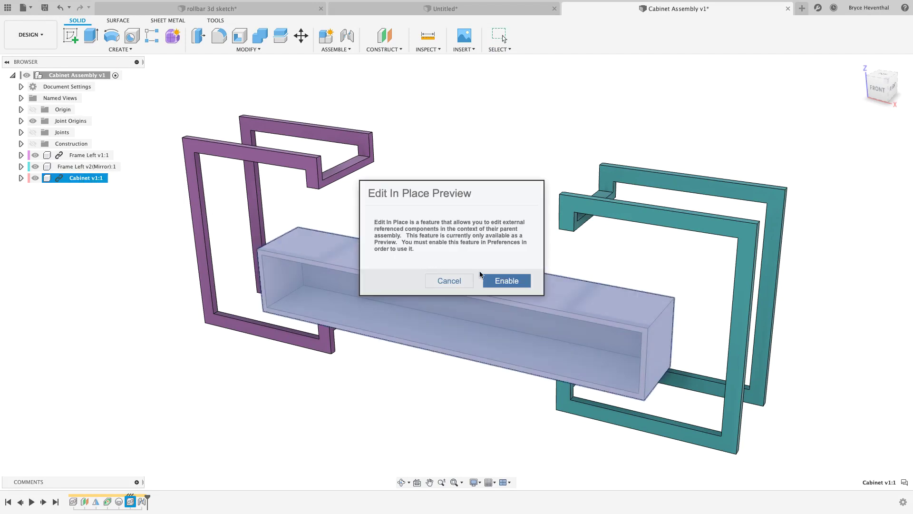
left_click(507, 281)
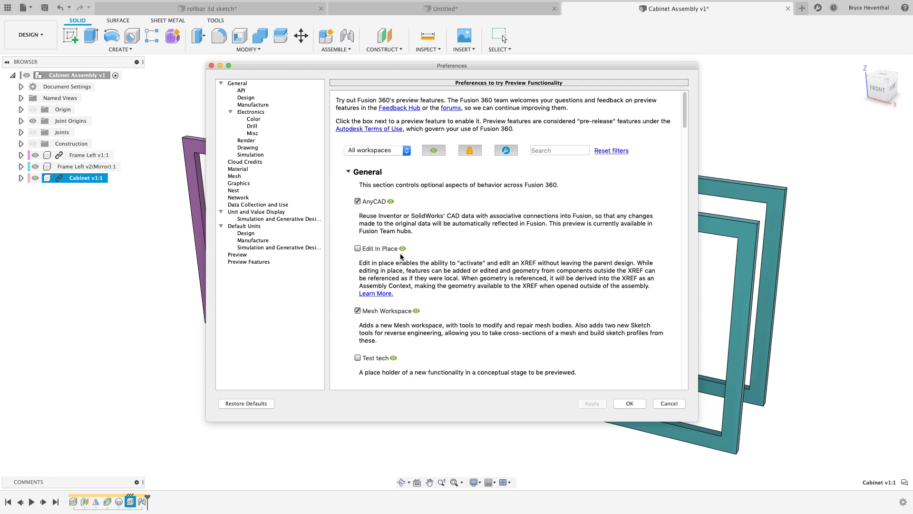
left_click(358, 249)
left_click(636, 404)
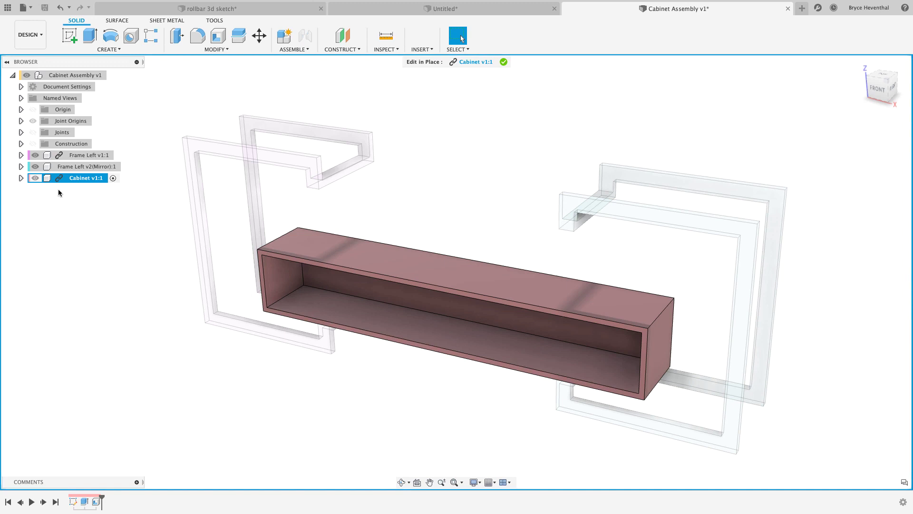
Step: Expand Cabinet v1:1 in the Browser and select the cabinet's Sketch1 in the timeline
left_click(21, 177)
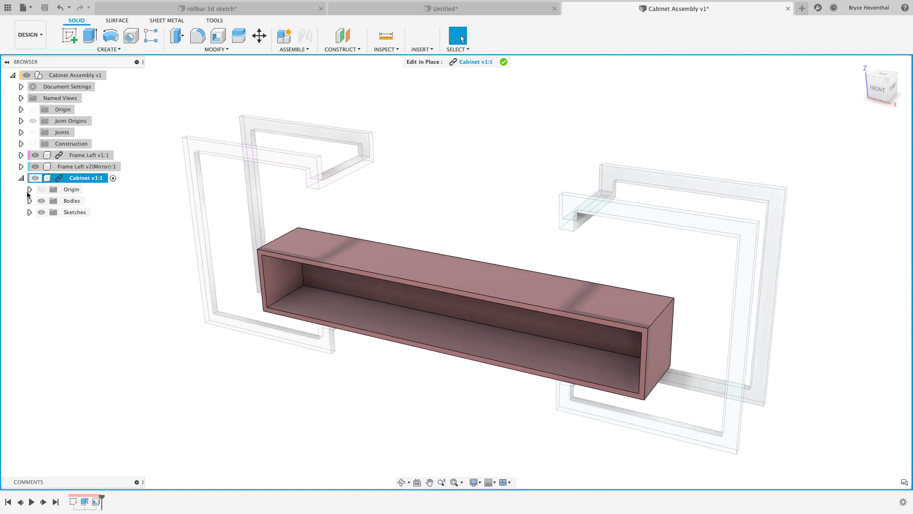
left_click(75, 501)
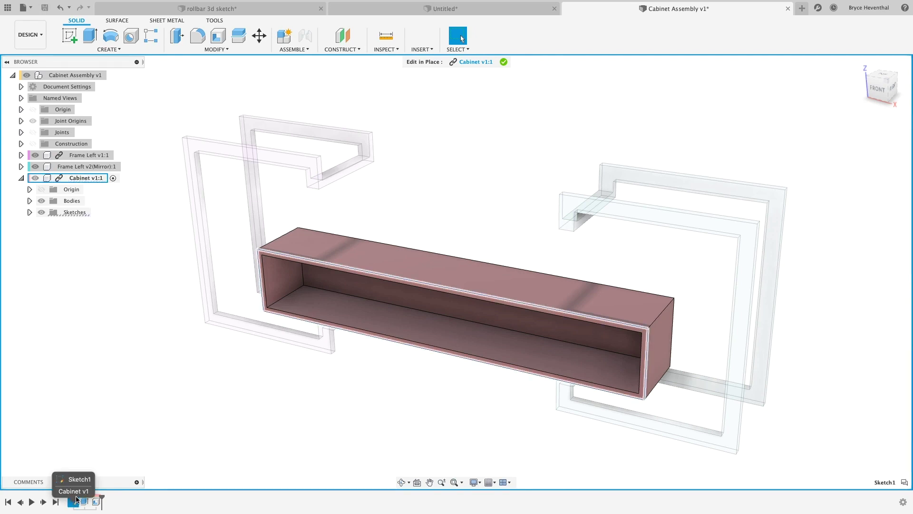
Step: Edit the cabinet's Sketch1 and project the short frame edge into it
right_click(76, 499)
left_click(112, 406)
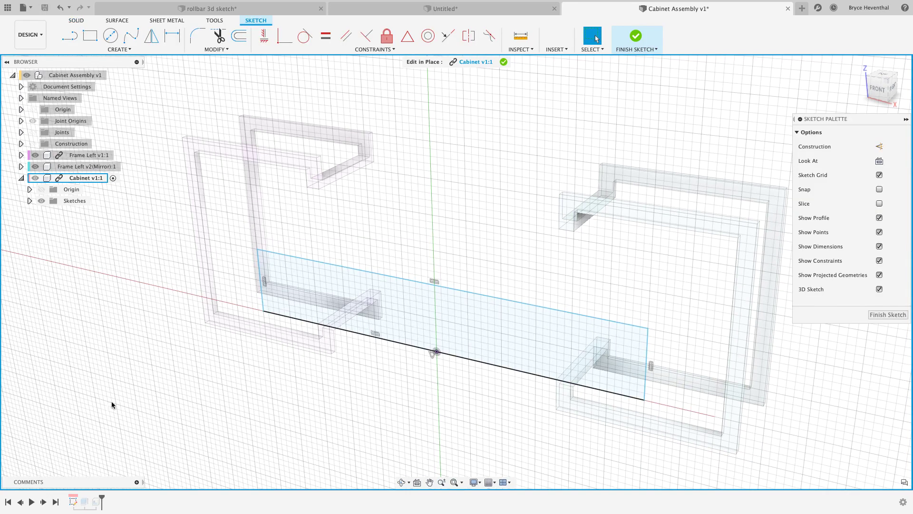
type("sproj")
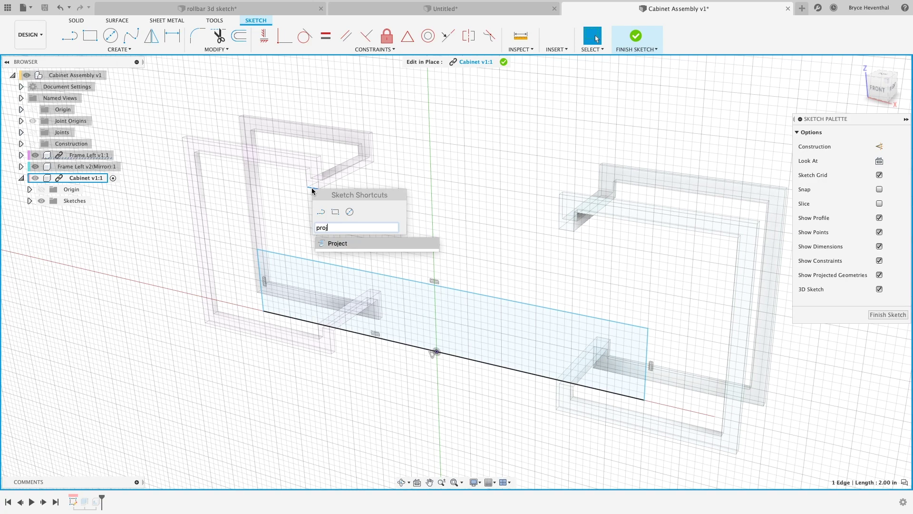
key("Return")
left_click(312, 188)
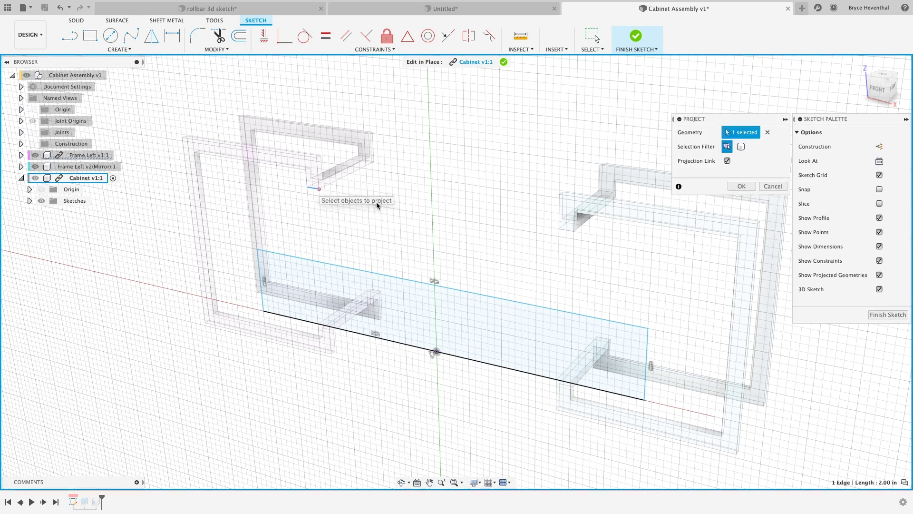
left_click(735, 186)
Step: Make the cabinet's top line collinear with the projected frame line
left_click(379, 273)
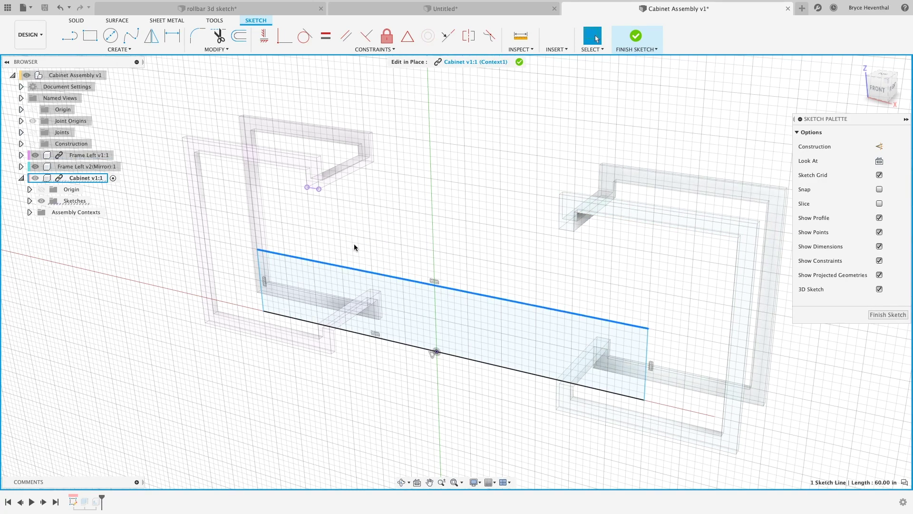
left_click(312, 189)
right_click(312, 190)
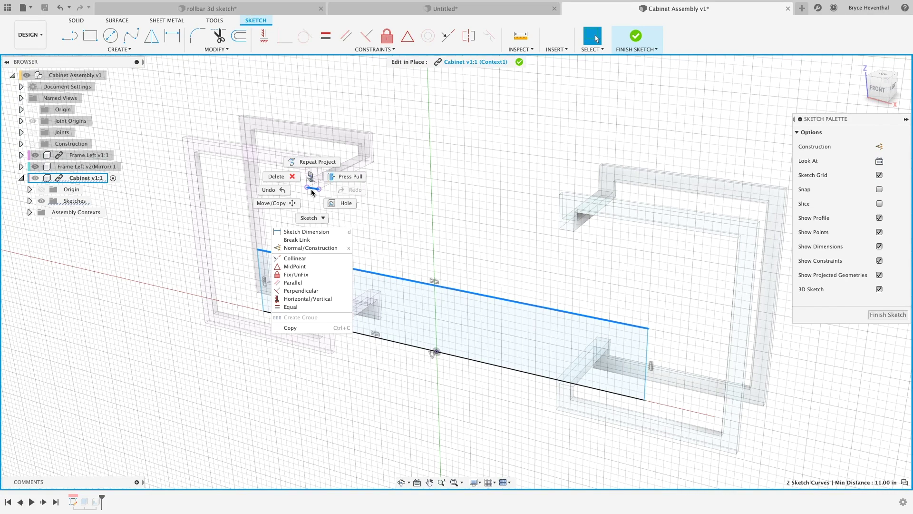
left_click(310, 258)
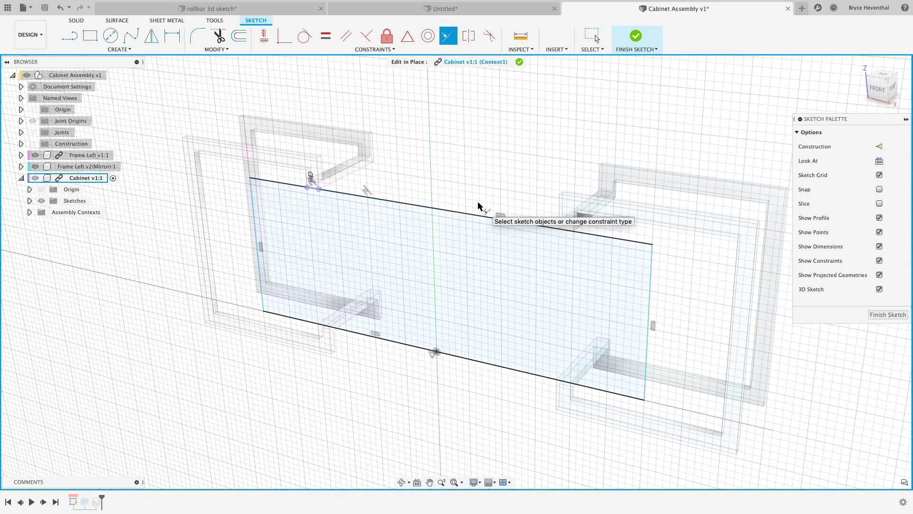
Step: Dimension both cabinet sides 10 in from the frames and finish the sketch
key("d")
left_click(258, 259)
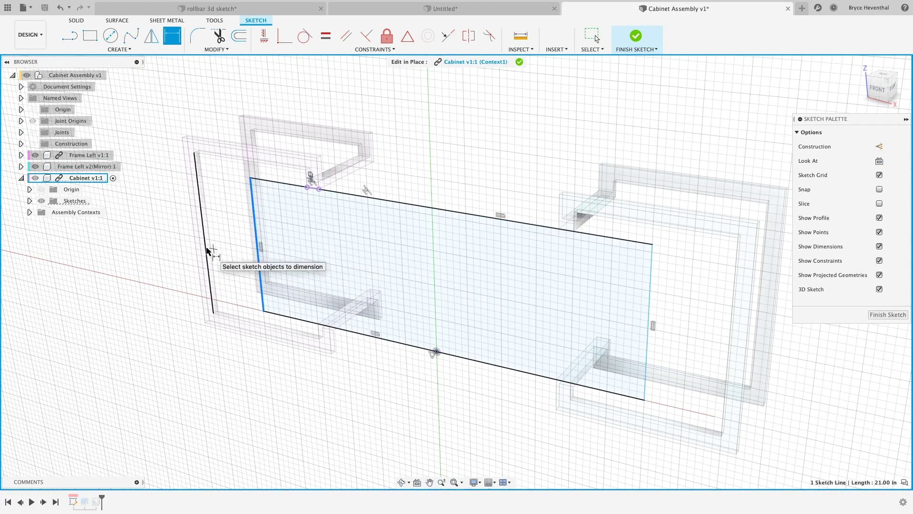
left_click(209, 256)
left_click(225, 220)
key("Return")
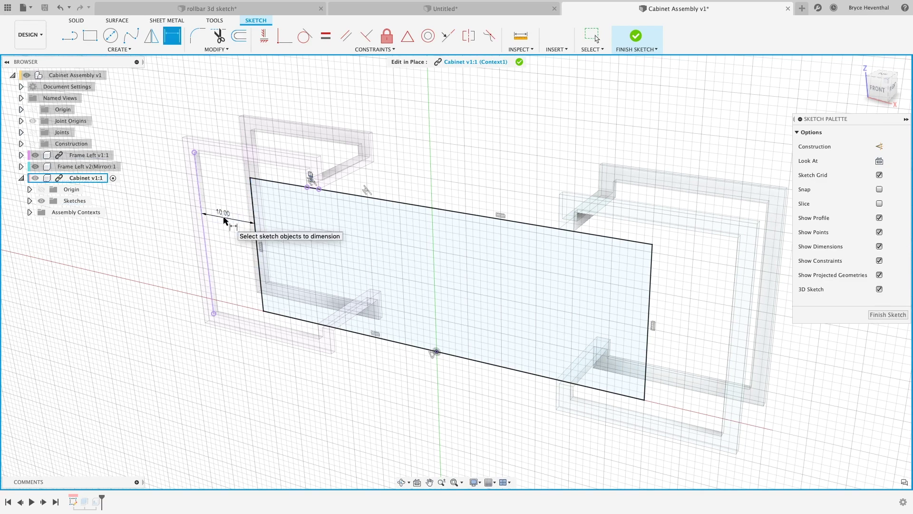
left_click(648, 323)
left_click(730, 327)
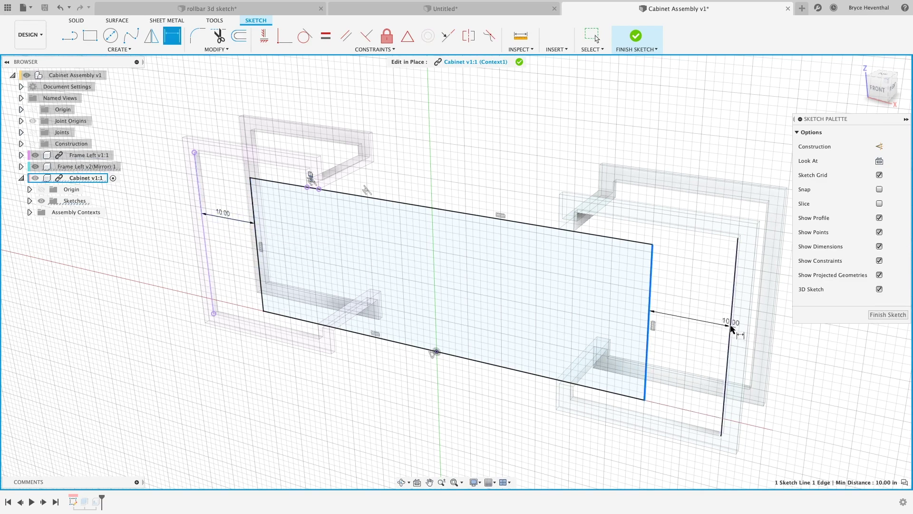
left_click(706, 308)
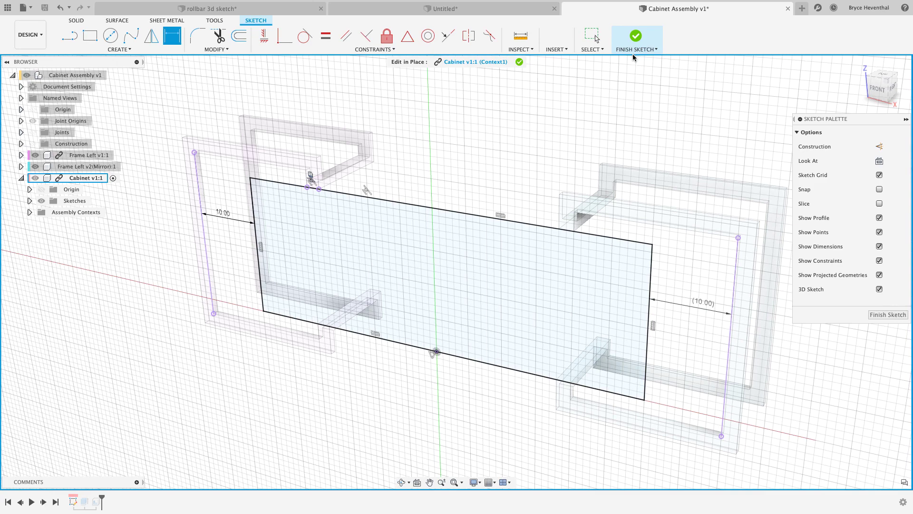
left_click(633, 38)
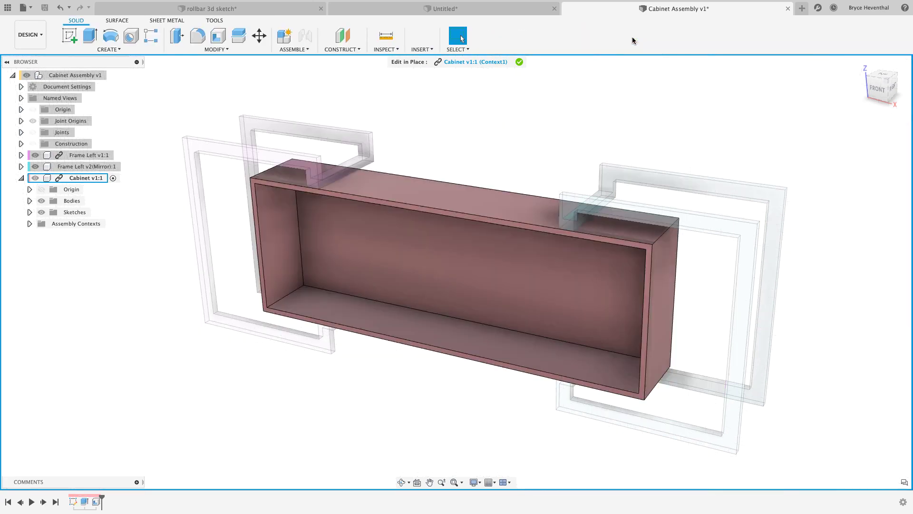
Step: Finish editing the cabinet and start editing Frame Left in place
left_click(519, 63)
right_click(89, 159)
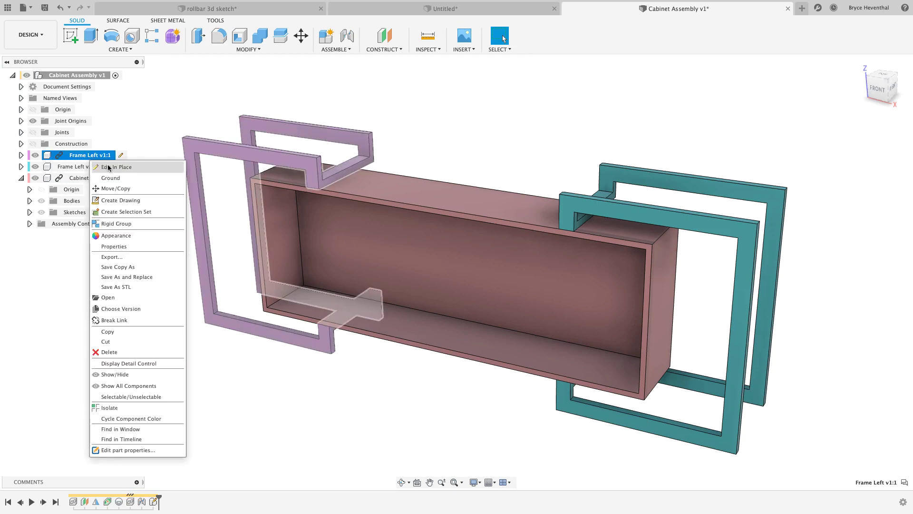
left_click(107, 167)
Step: Change the Frame Left extrusion distance to 45 in and finish the in-place edit
right_click(84, 501)
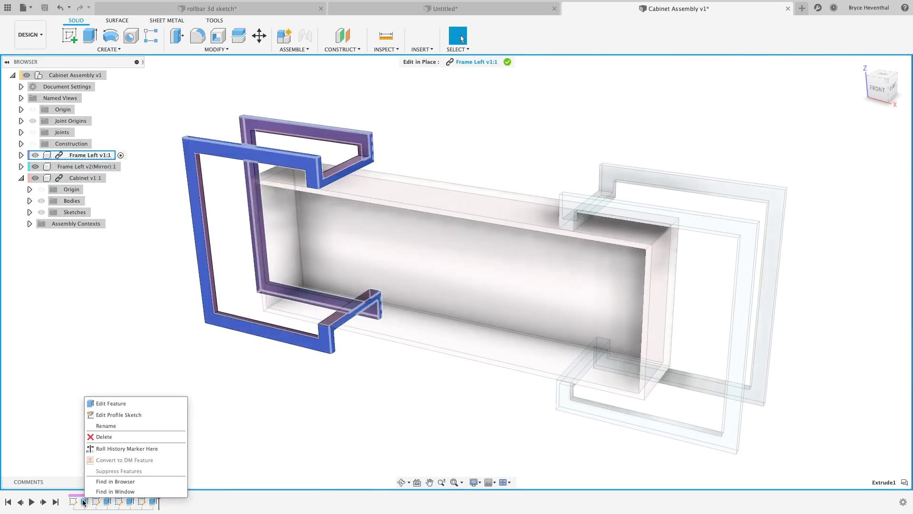
left_click(98, 406)
type("45")
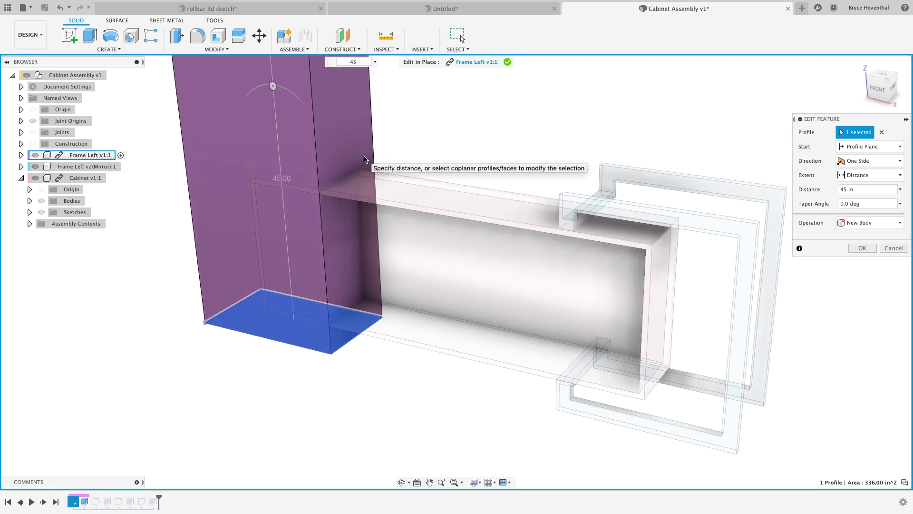
key("Return")
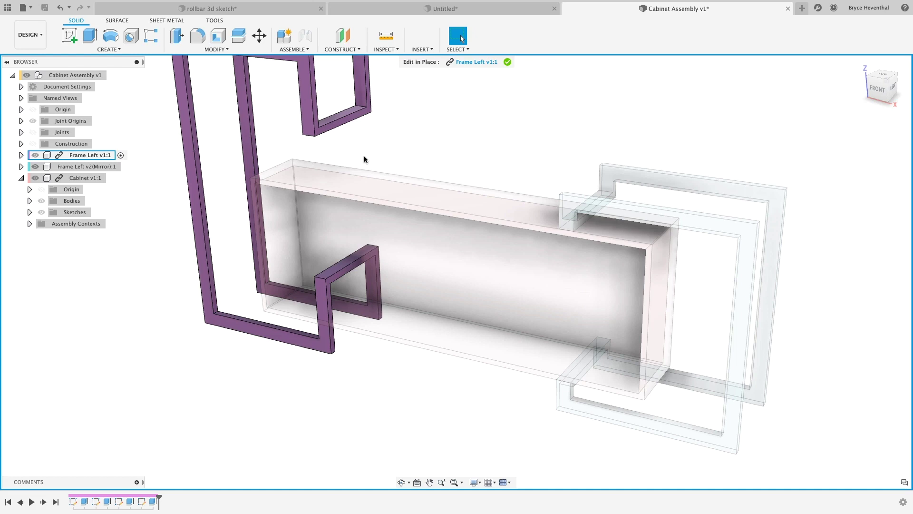
key("F6")
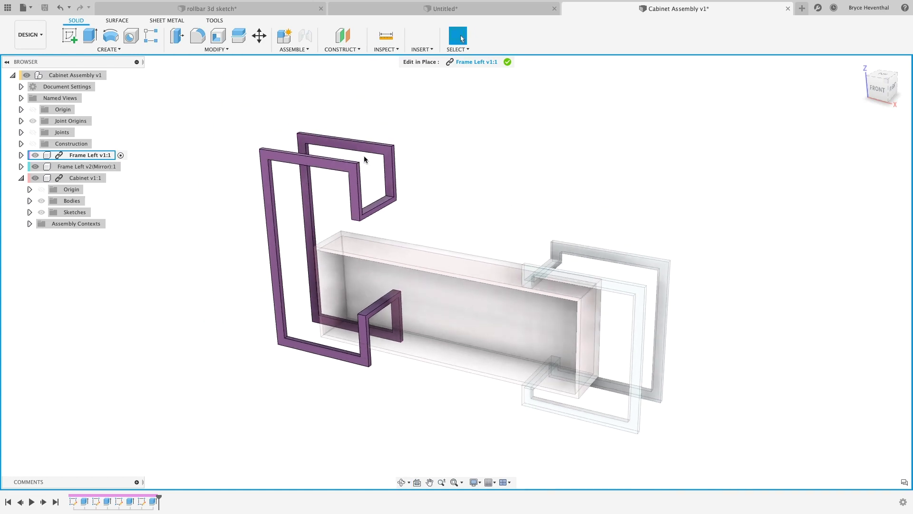
left_click(507, 63)
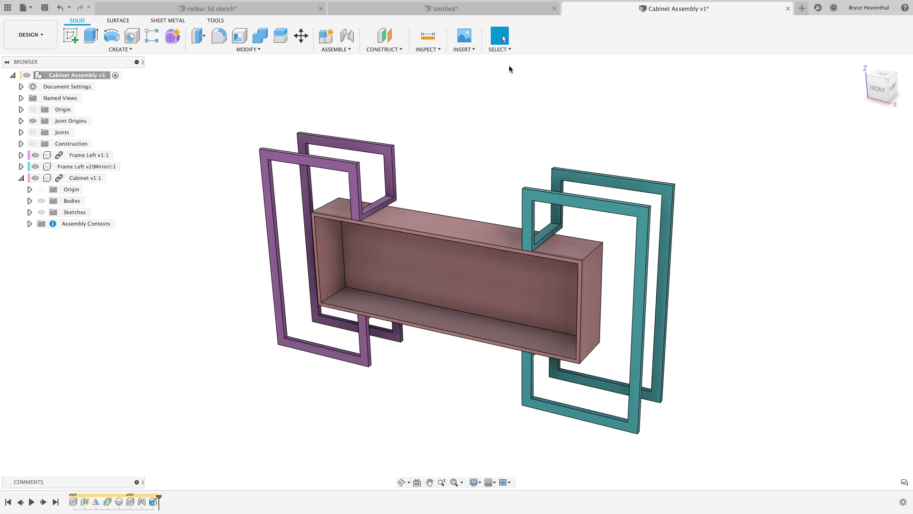
Step: Save a milestone version of the assembly described as 'Updated Cabinet'
left_click(44, 7)
triple_click(438, 230)
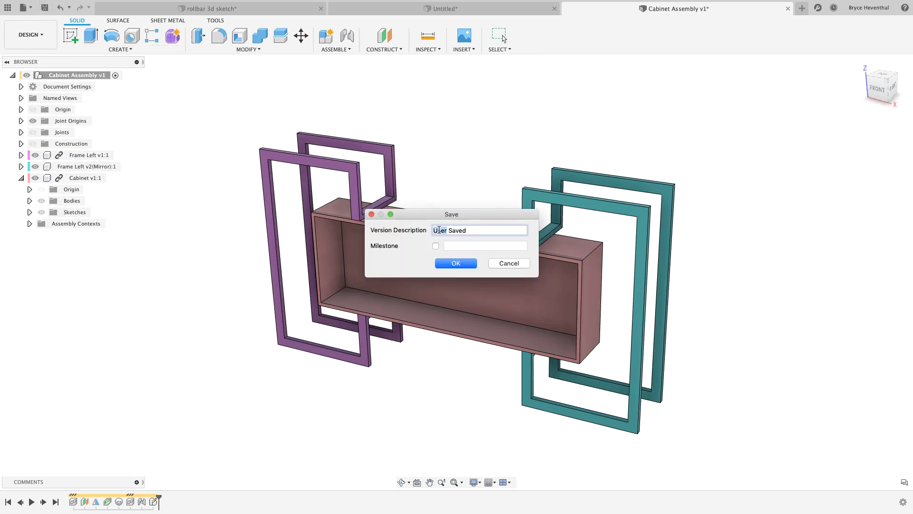
type("Updated Cabinet Height")
left_click(436, 246)
left_click(448, 264)
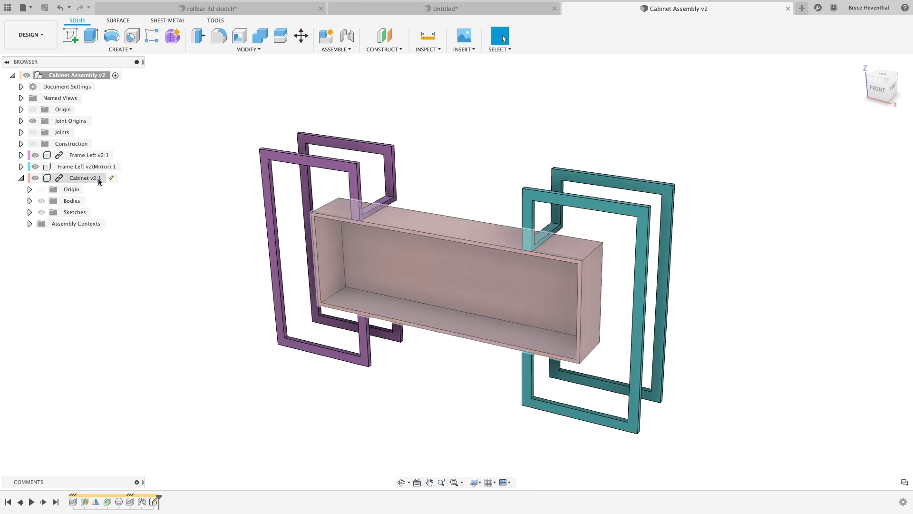
Step: Close the Cabinet Assembly and start a new sketch on the horizontal origin plane
key("super+w")
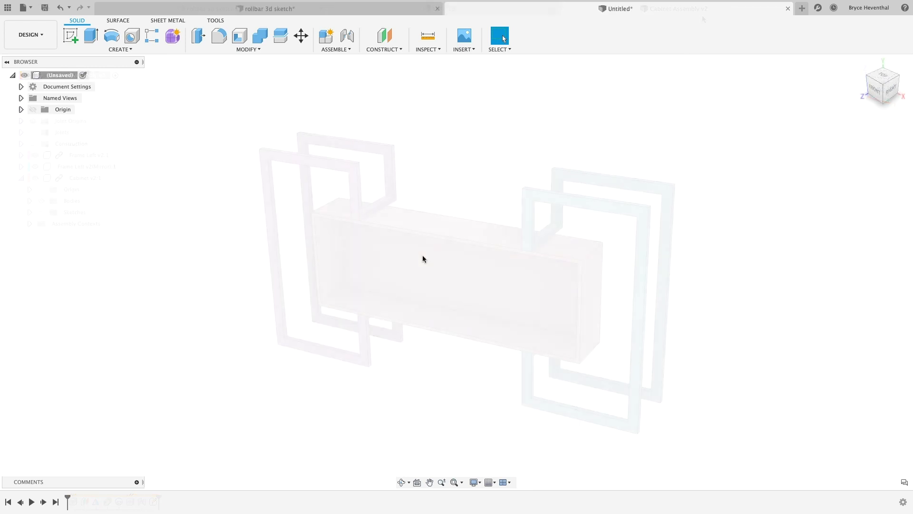
left_click(69, 38)
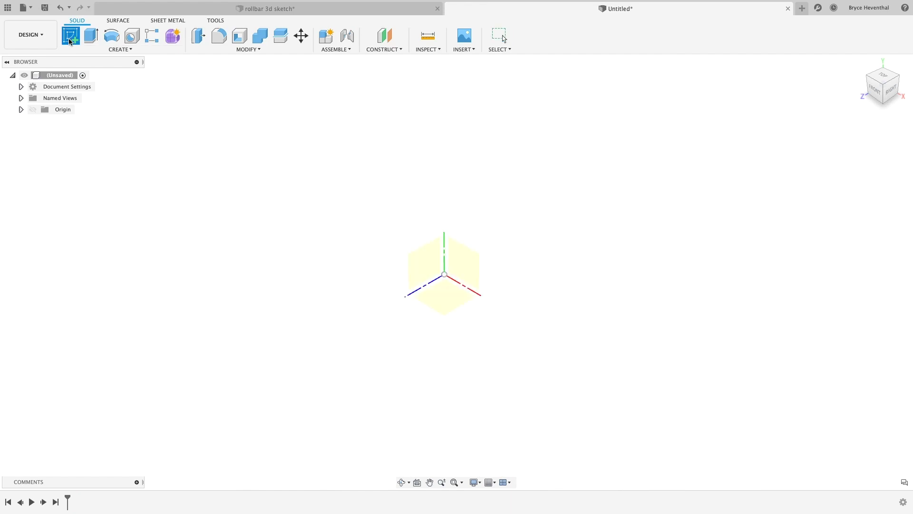
left_click(436, 295)
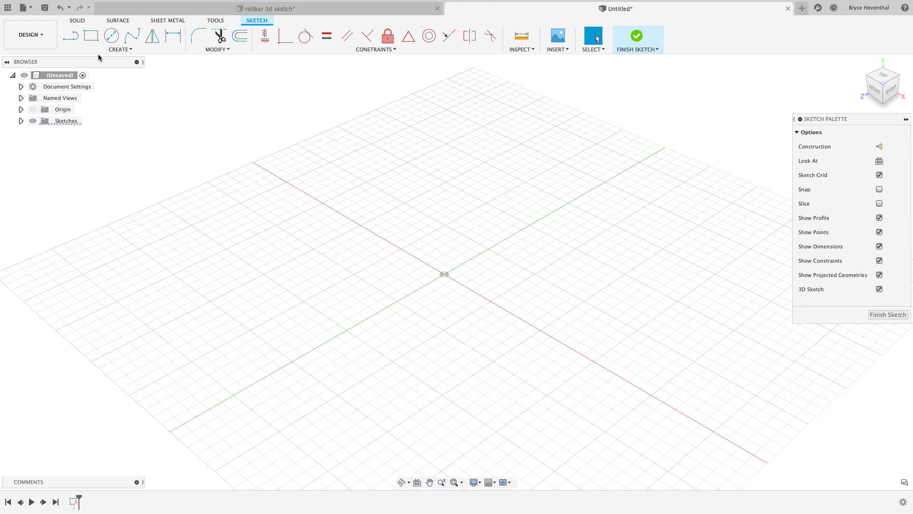
Step: Draw a connected line path from the origin: base, upright, crossbar, down and back left
left_click(70, 36)
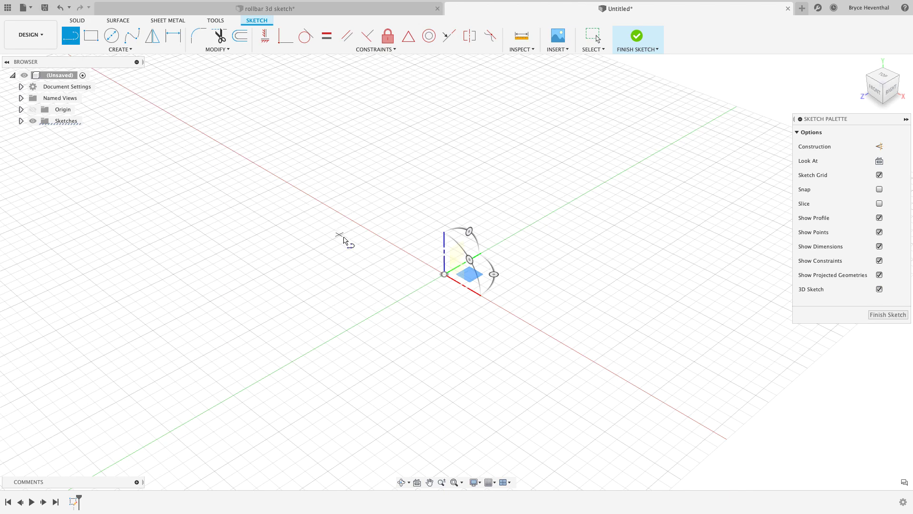
left_click(444, 274)
left_click(575, 200)
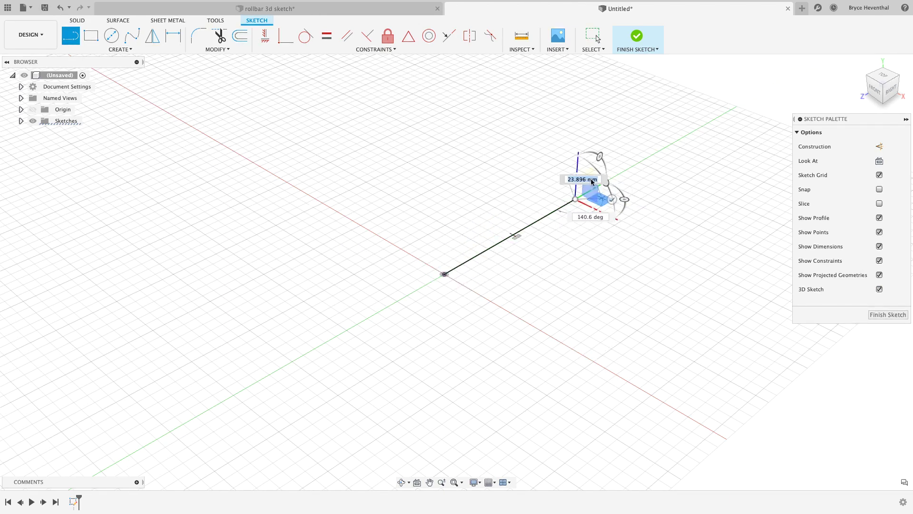
left_click(583, 98)
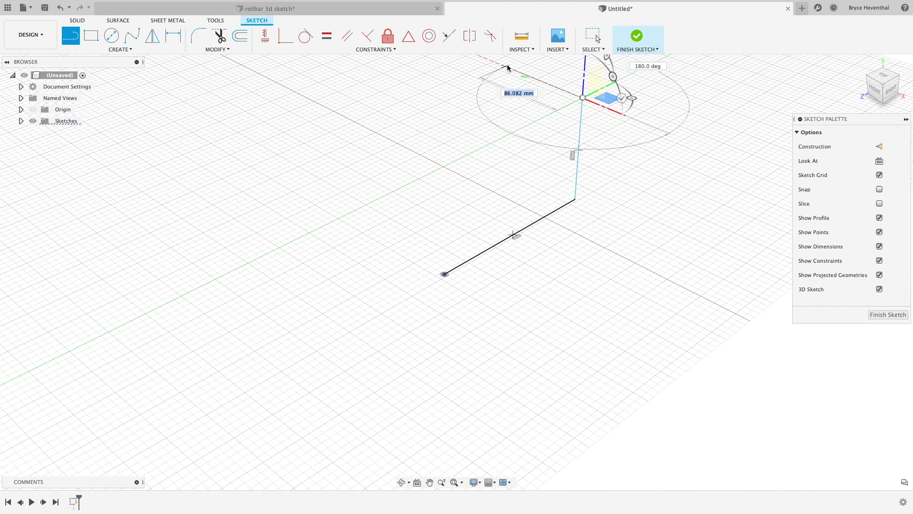
left_click(501, 62)
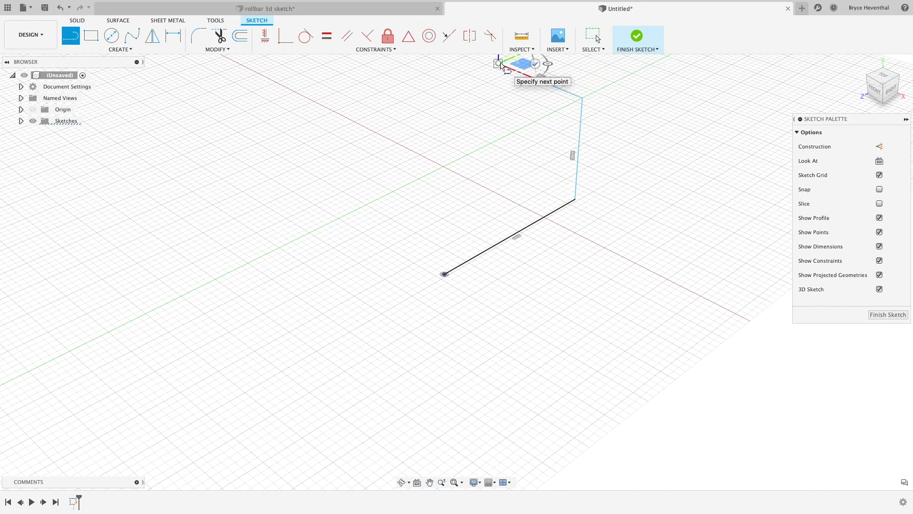
middle_click_drag(501, 62, 469, 174)
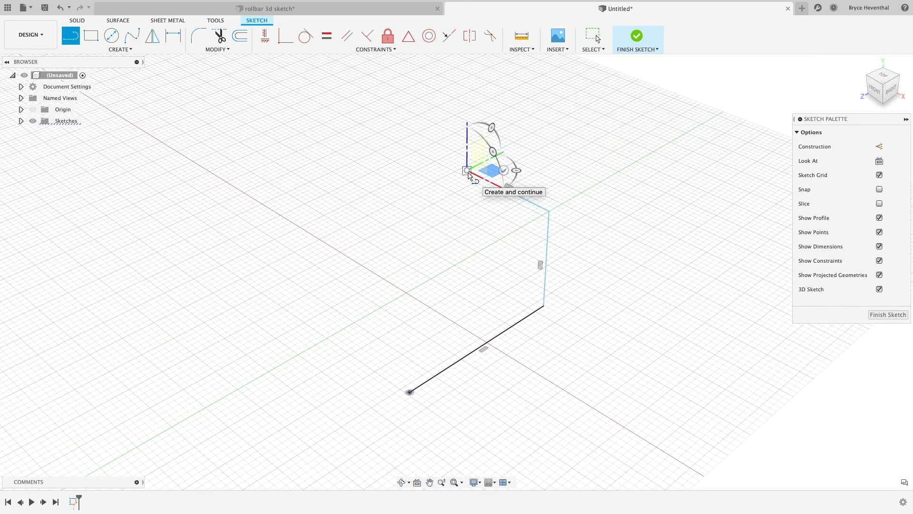
left_click(468, 244)
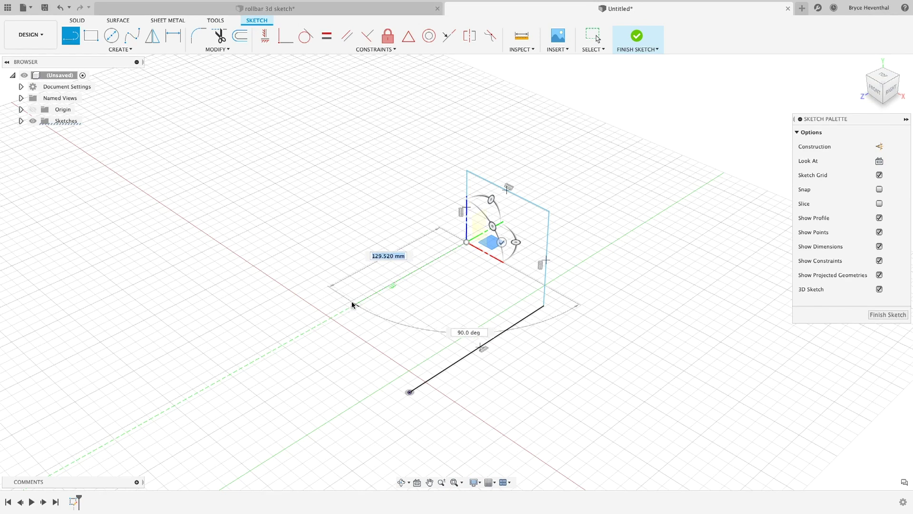
left_click(332, 318)
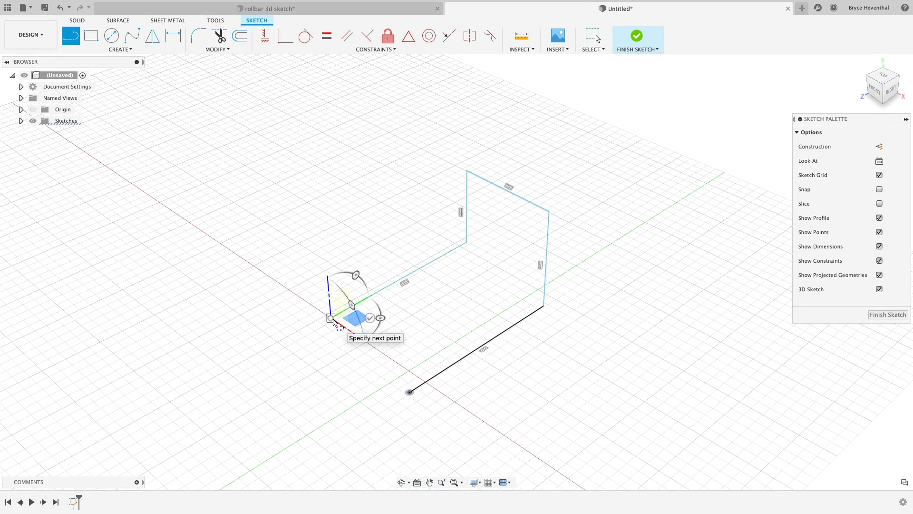
key("Escape")
Step: Dimension the bottom line to 150 mm and the right upright to 50 mm
left_click(173, 36)
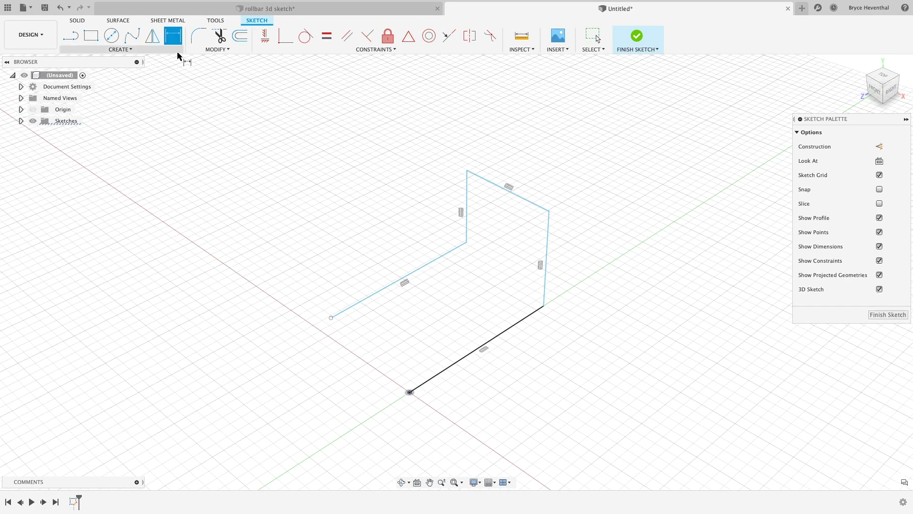
left_click(464, 358)
left_click(510, 399)
type("150")
key("Return")
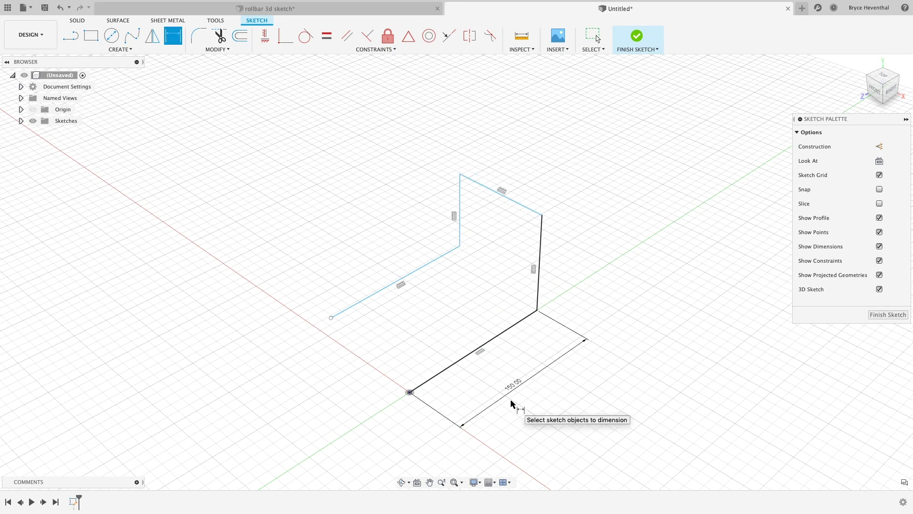
left_click(540, 283)
left_click(579, 309)
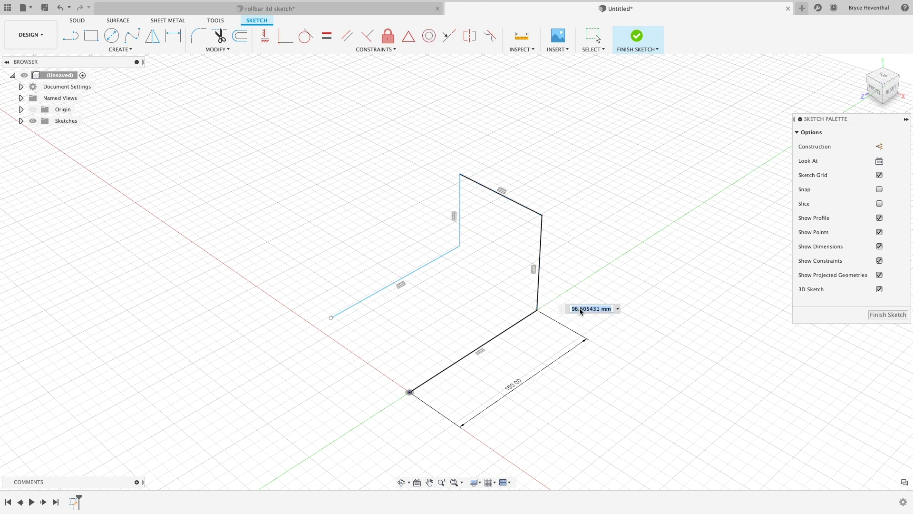
type("50")
key("Return")
Step: Dimension the crossbar to 100 mm and the left base line to 150 mm
left_click(460, 243)
left_click(552, 219)
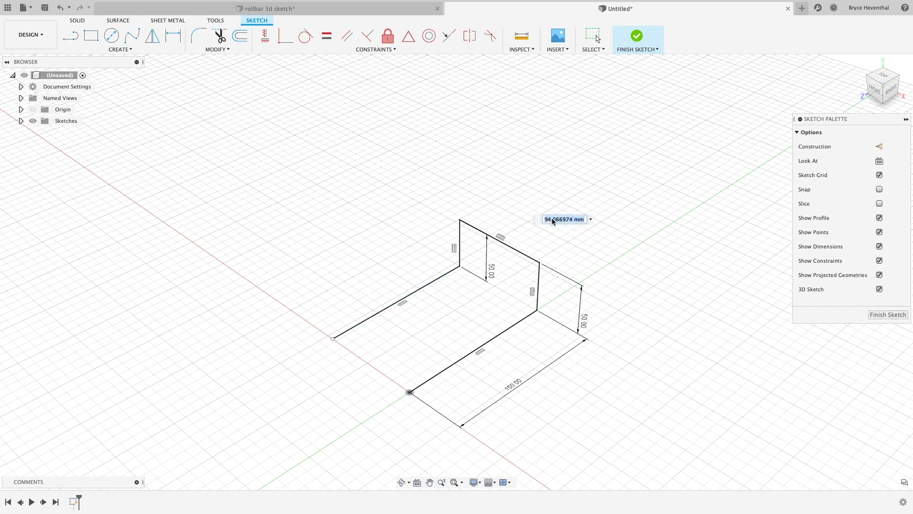
type("100")
key("Return")
left_click(414, 287)
left_click(381, 256)
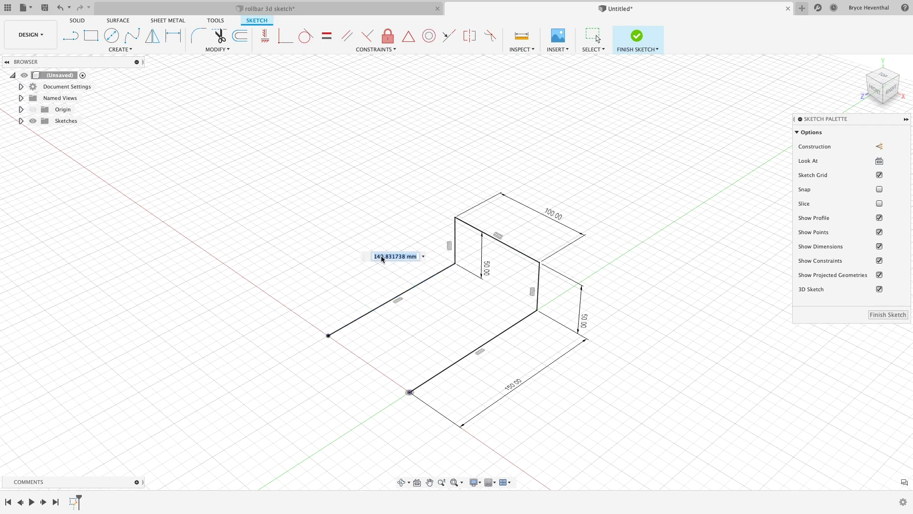
type("150")
key("Return")
Step: Draw lines from the crossbar's right corner on tilted planes, closing at its left corner
key("l")
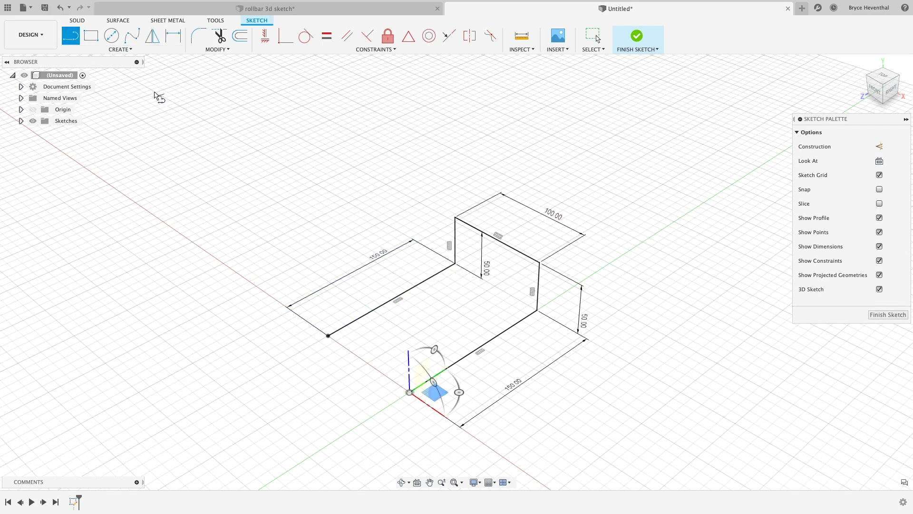
left_click(540, 262)
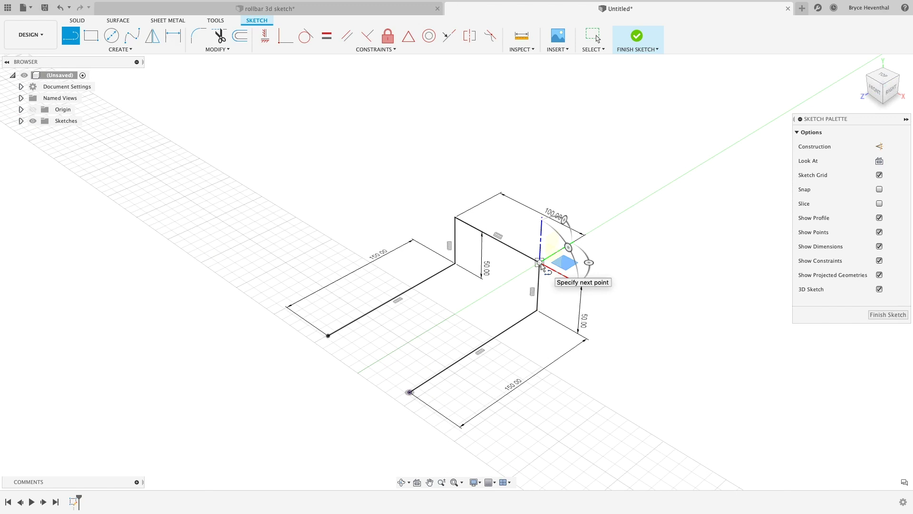
left_click(624, 211)
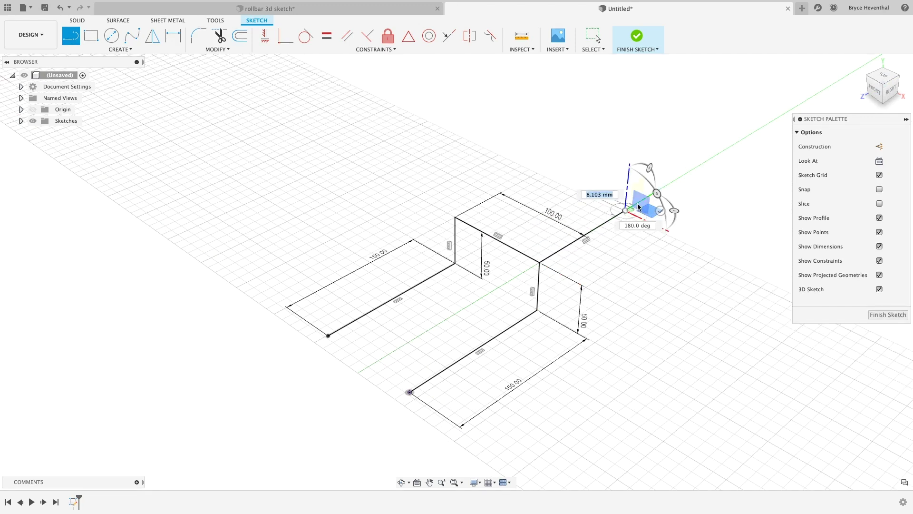
left_click_drag(649, 168, 628, 167)
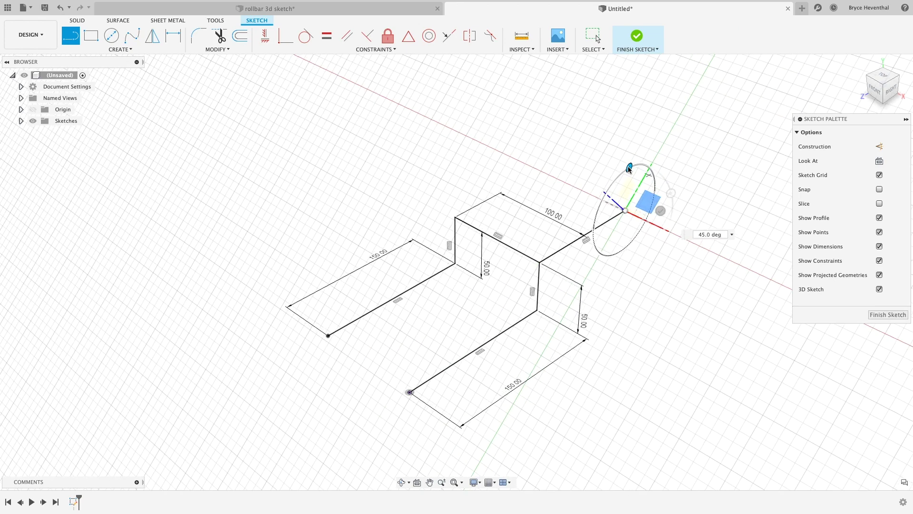
left_click(684, 110)
left_click(573, 66)
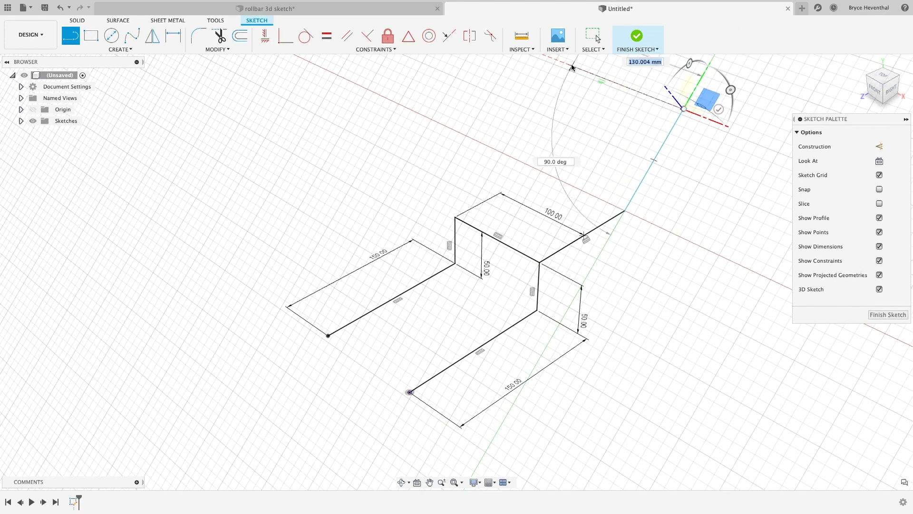
left_click(520, 161)
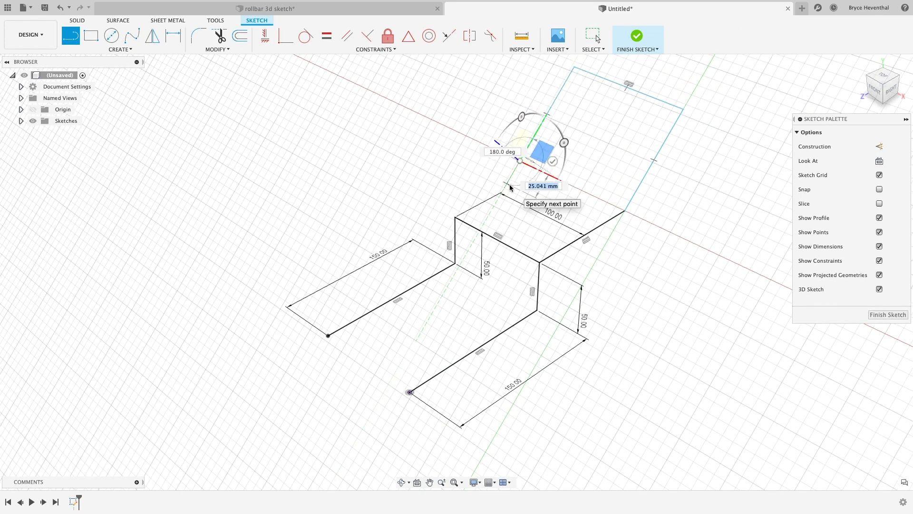
left_click_drag(522, 116, 506, 176)
left_click(455, 218)
key("Escape")
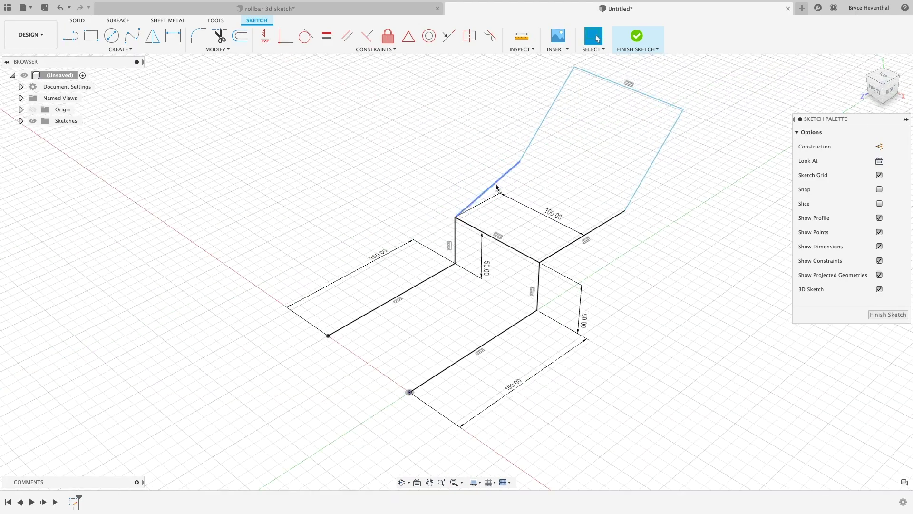
Step: Constrain the closing line's endpoints to align along an axis
left_click(496, 186)
left_click(264, 35)
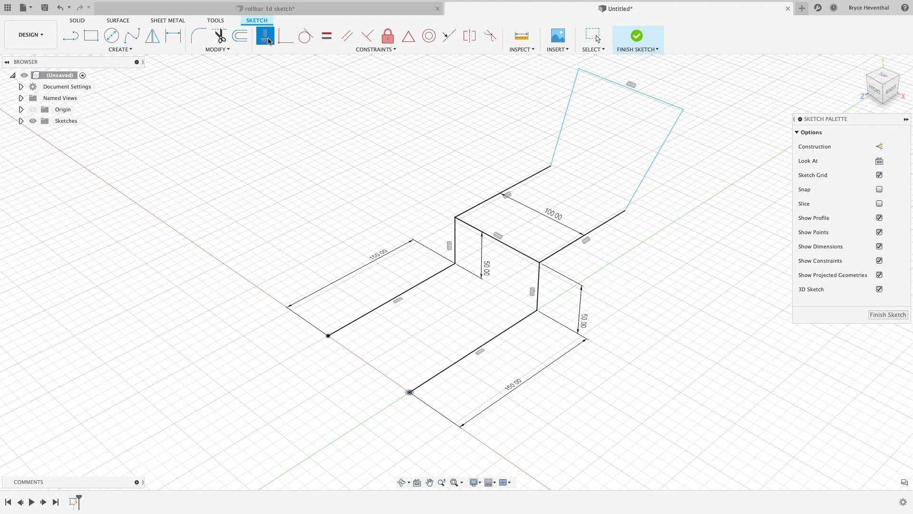
left_click(551, 166)
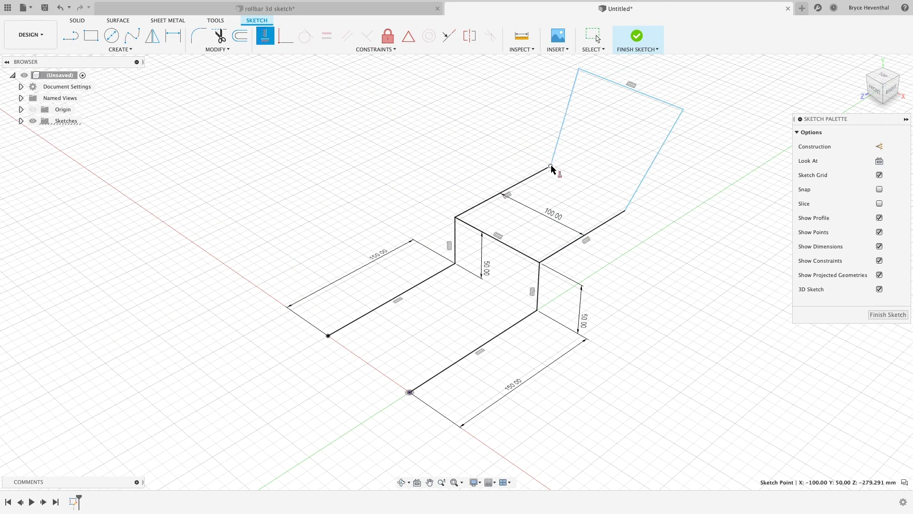
left_click(624, 210)
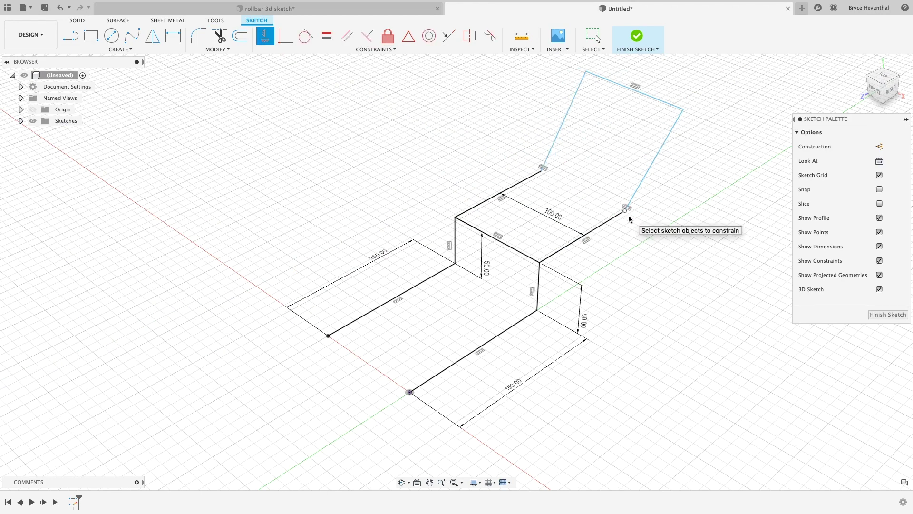
Step: Dimension the slanted side of the loop to 100 mm
key("d")
left_click(621, 212)
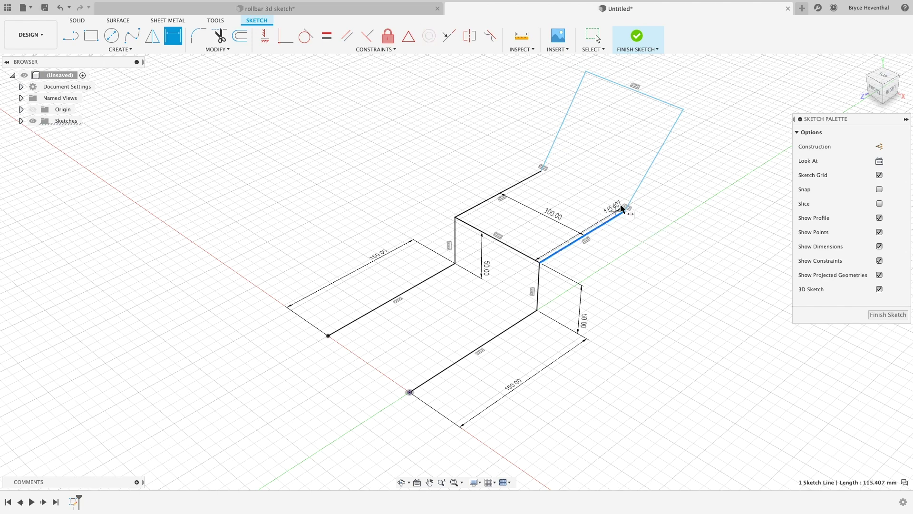
left_click(629, 205)
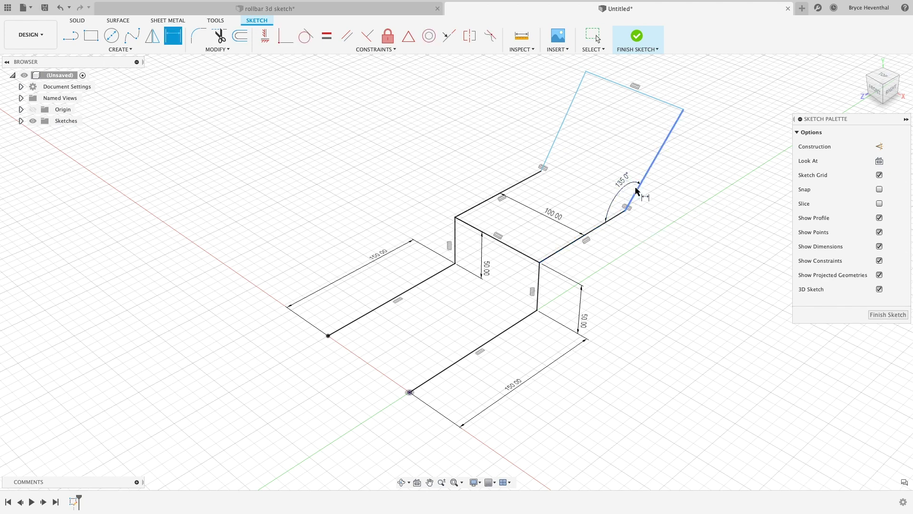
left_click(667, 199)
type("100")
key("Return")
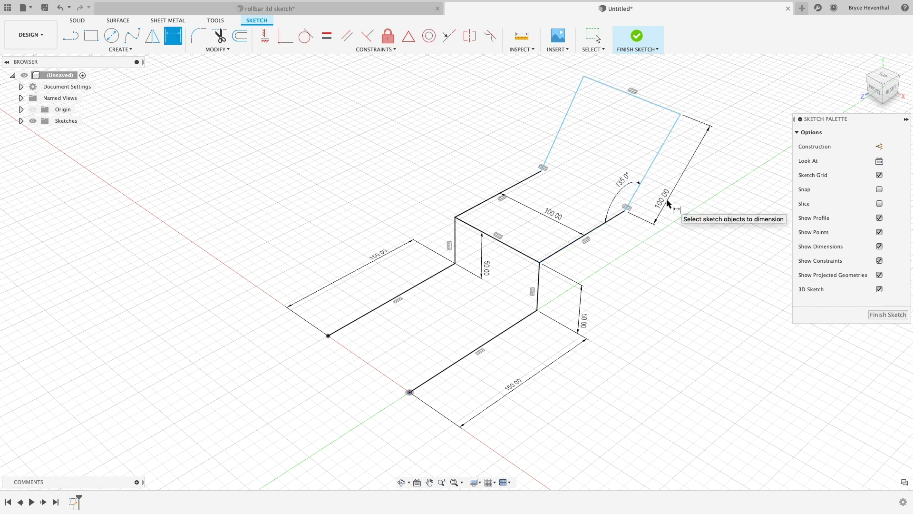
Step: Set the upper-left corner angle to 135° and the top line length to 10
left_click(548, 158)
left_click(536, 172)
left_click(526, 156)
type("135")
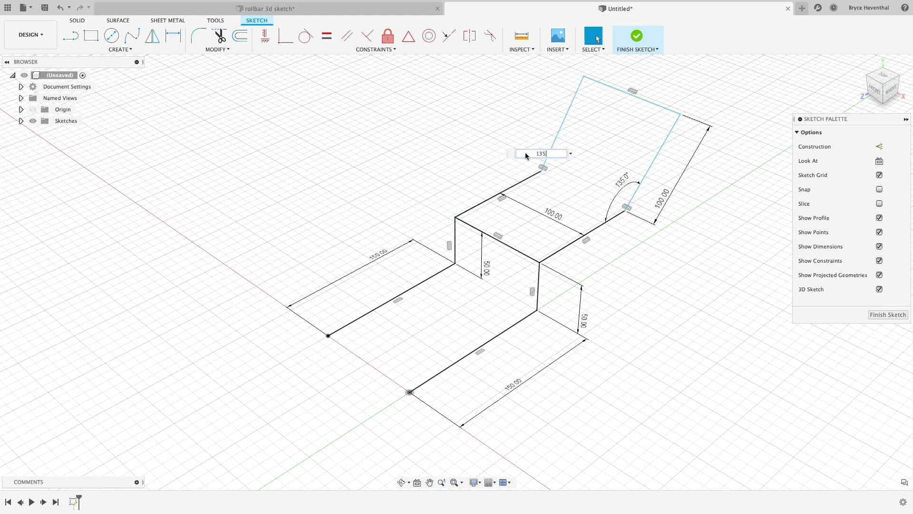
key("Return")
left_click(648, 102)
left_click(685, 77)
type("10")
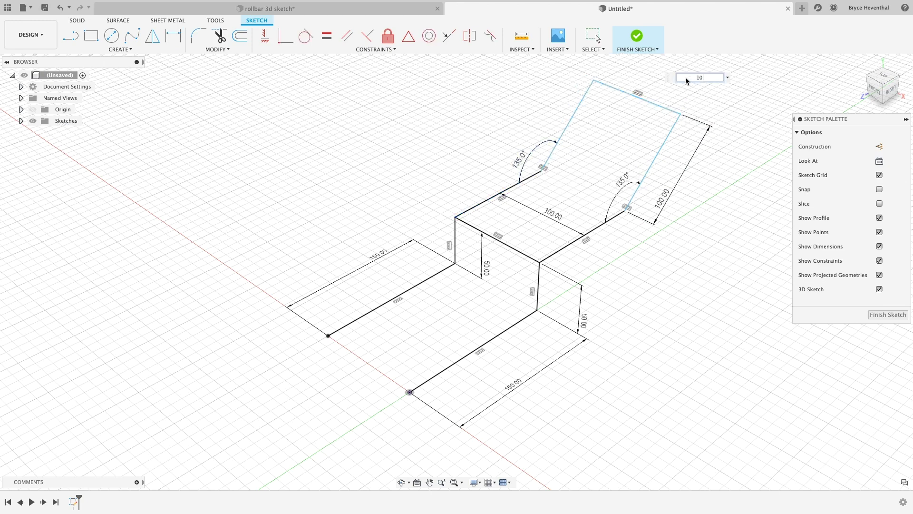
key("Return")
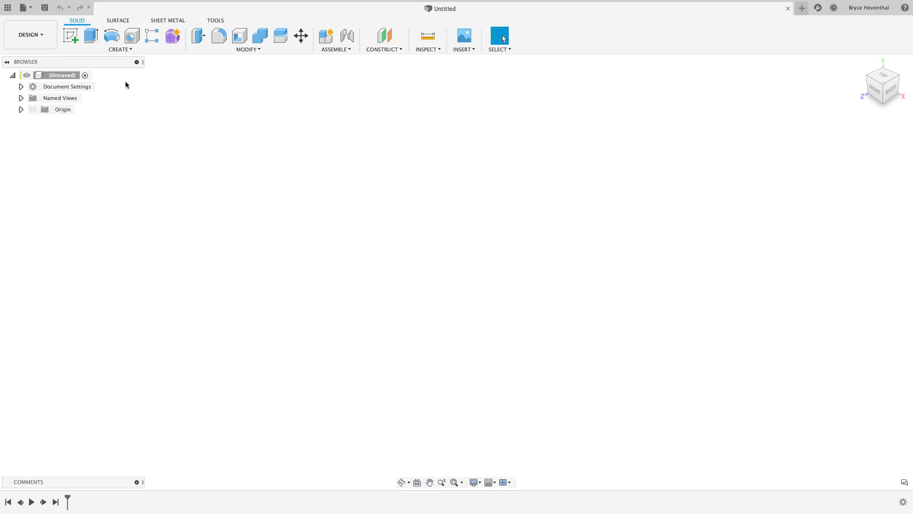
Step: Start a new sketch and draw a 50 mm line from the origin on a vertical plane
left_click(72, 39)
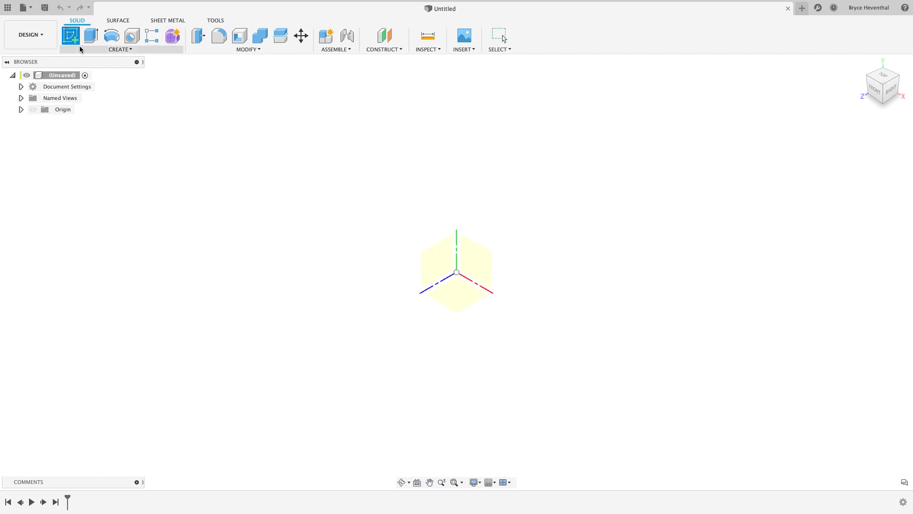
left_click(401, 267)
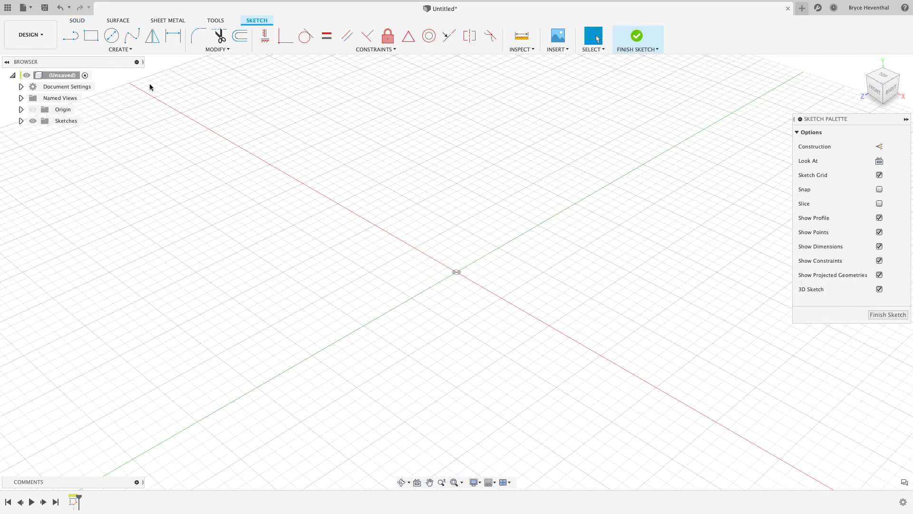
left_click(72, 38)
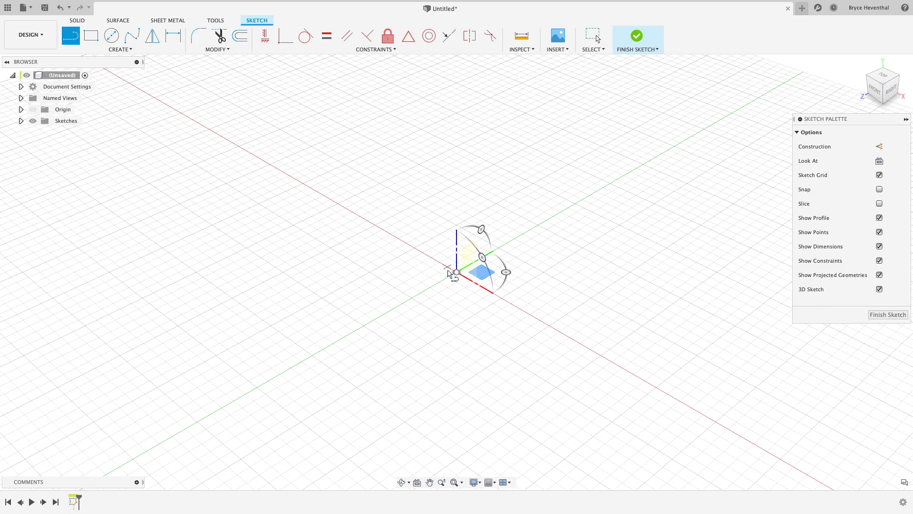
left_click(466, 271)
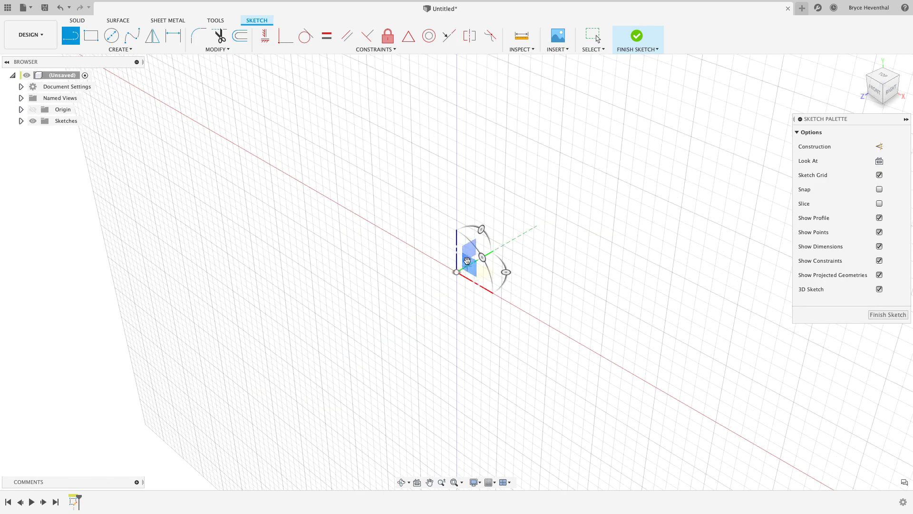
left_click(470, 266)
left_click(478, 272)
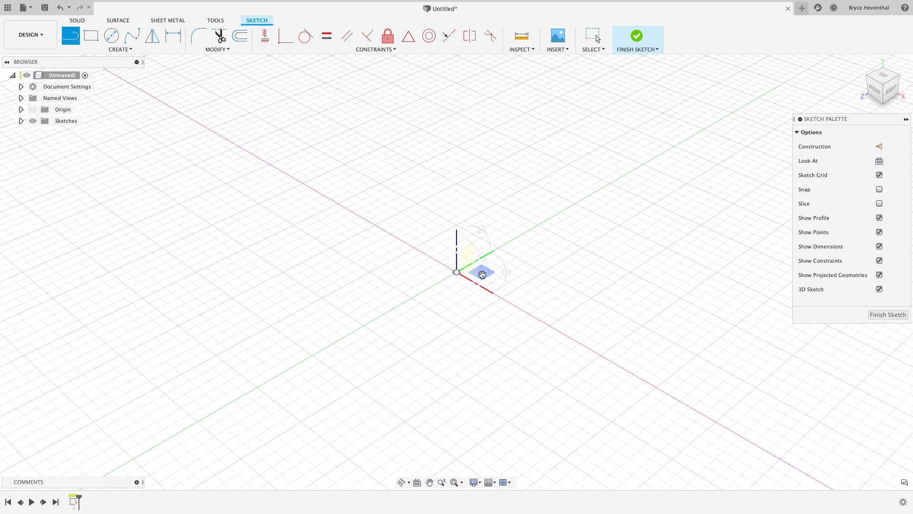
left_click(468, 251)
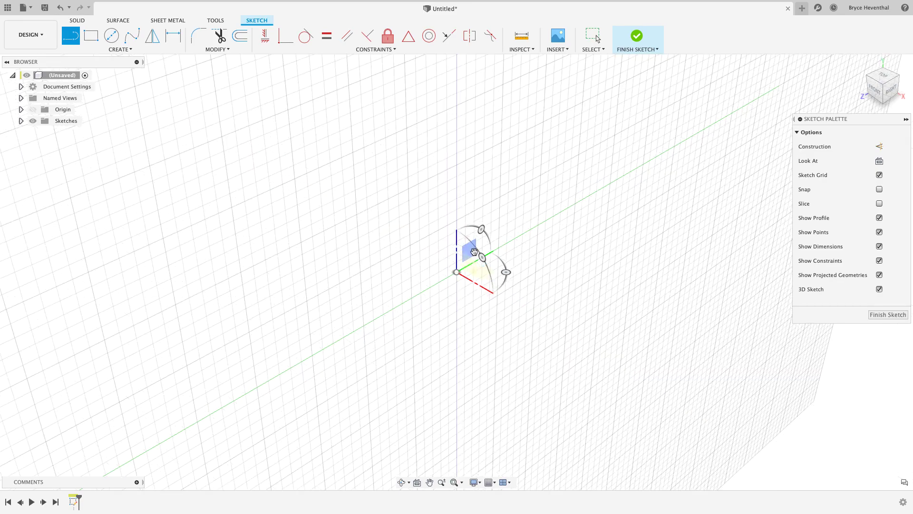
left_click(455, 273)
type("50")
key("Return")
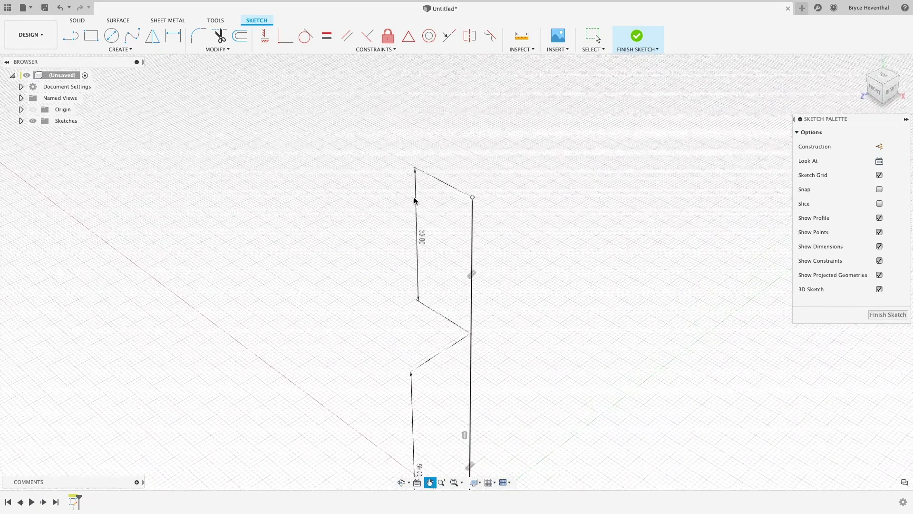
Step: Add a 30 mm segment and an ellipse centered at the line's base
type("30")
key("Return")
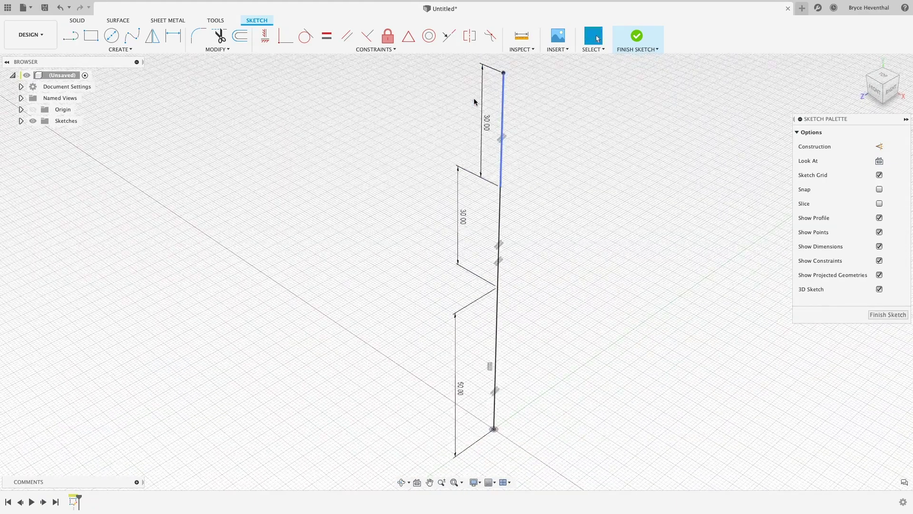
left_click(120, 49)
left_click(122, 113)
left_click(494, 429)
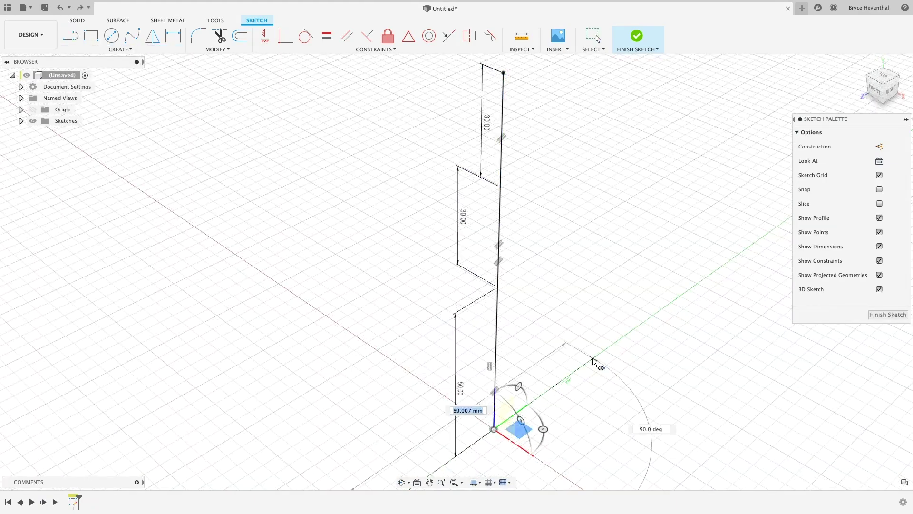
left_click(594, 361)
left_click(529, 352)
Step: Draw ellipses at the middle and upper line junctions, then start creating a joint
left_click(497, 287)
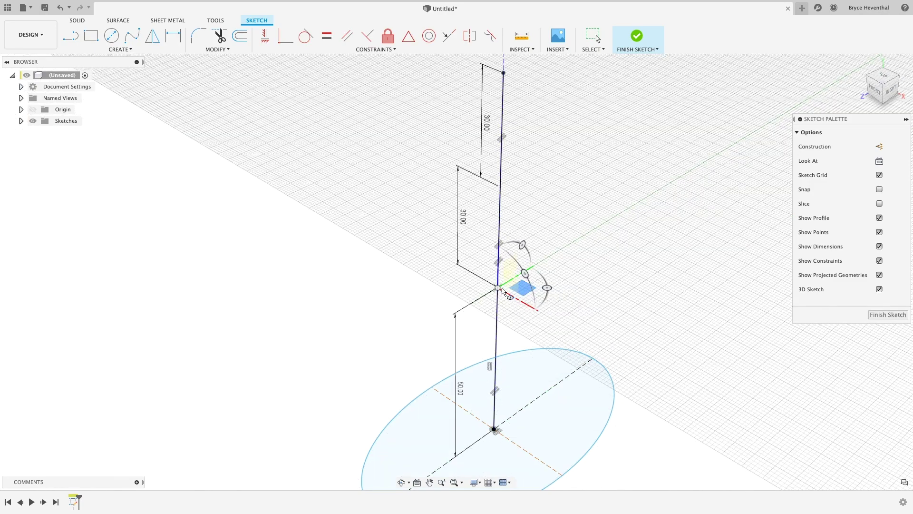
left_click(566, 246)
left_click(561, 284)
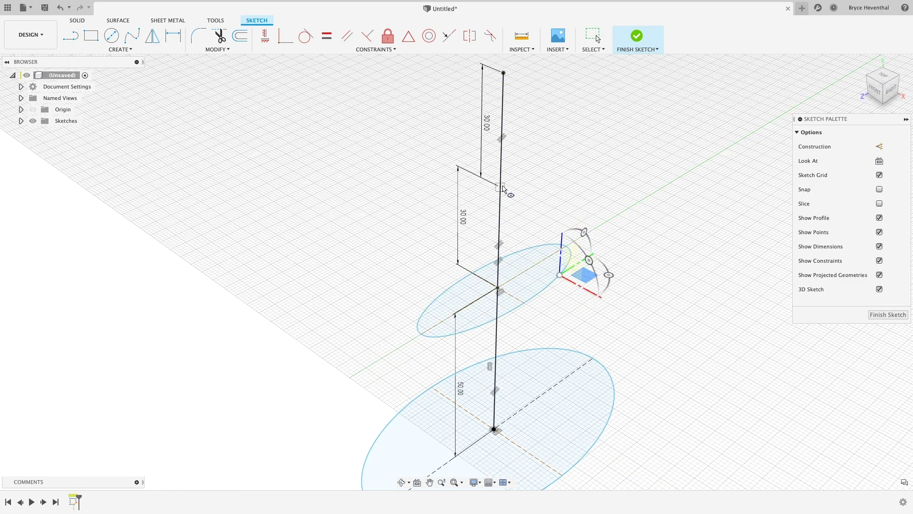
left_click(503, 189)
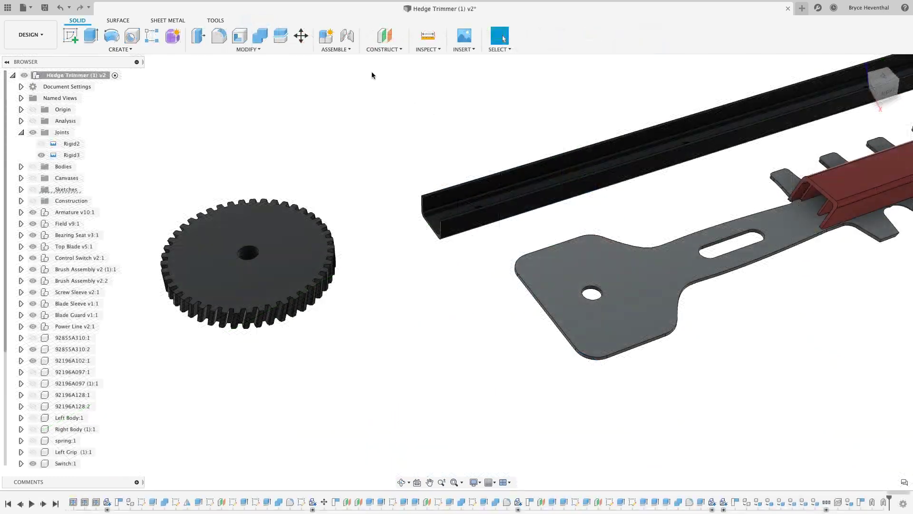
left_click(345, 49)
left_click(336, 70)
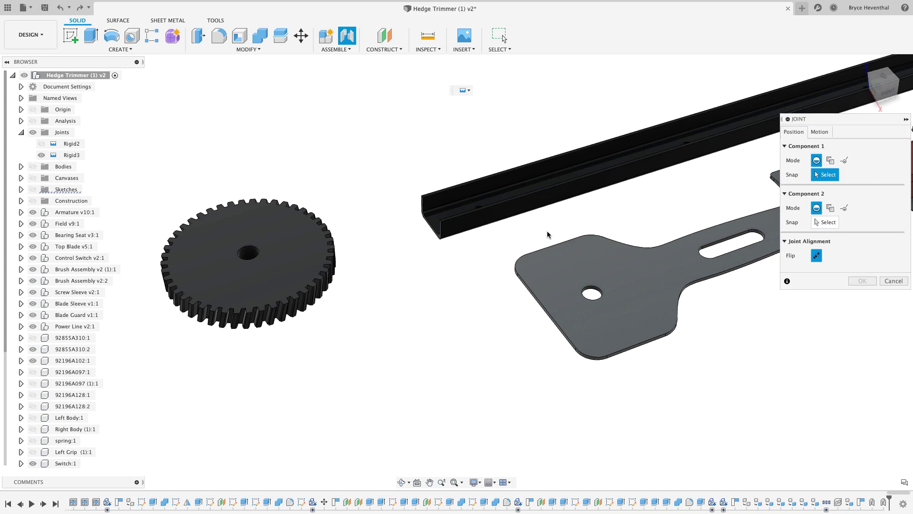
Step: Join the gear hole to the plate hole with a revolute joint rotating about Z
left_click(251, 267)
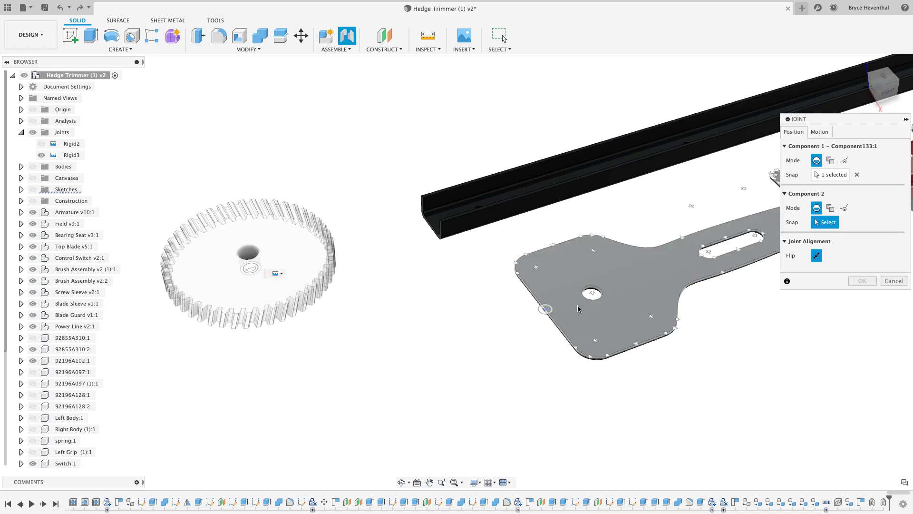
left_click(591, 301)
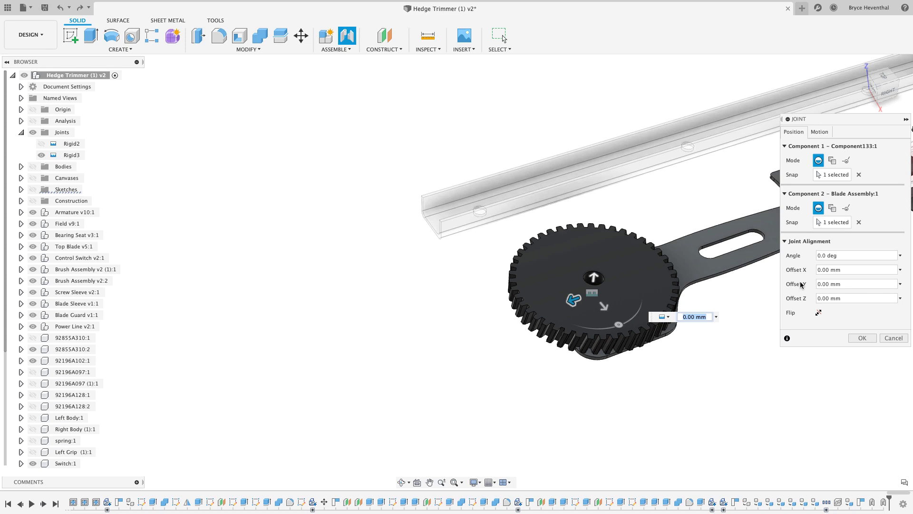
left_click(819, 133)
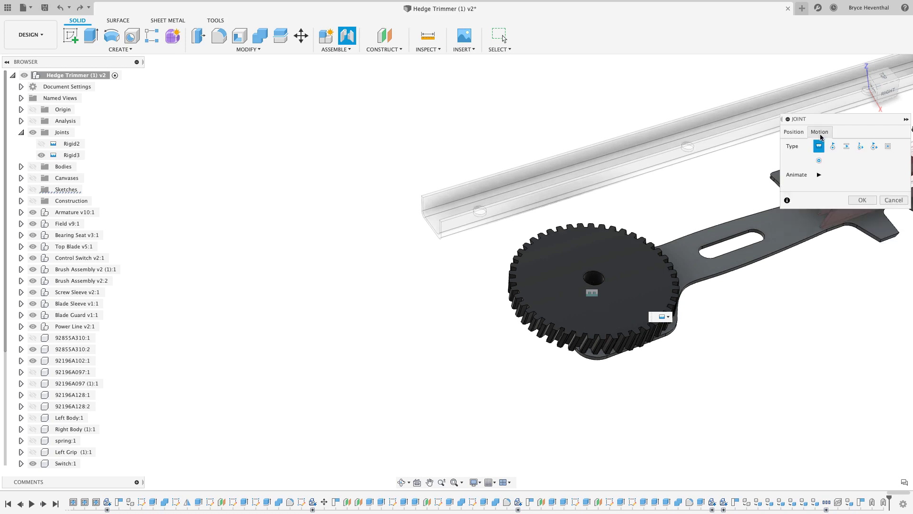
left_click(832, 147)
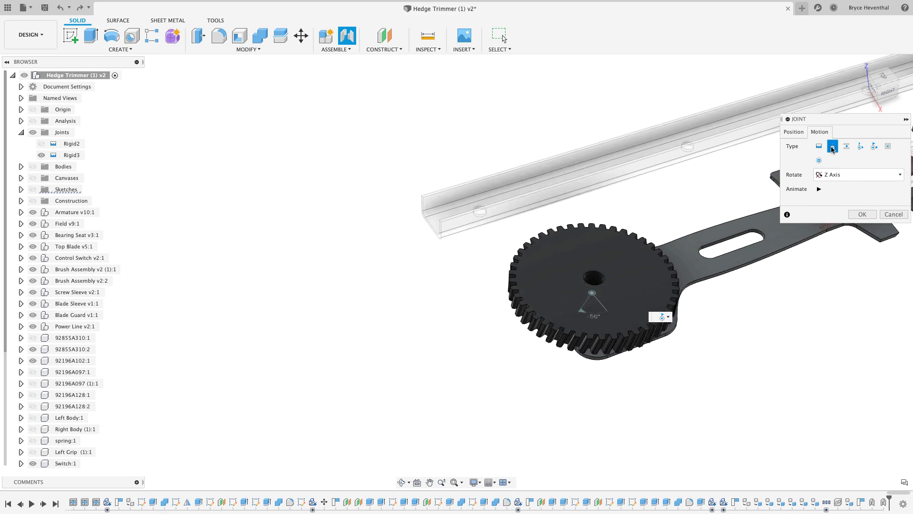
left_click(861, 214)
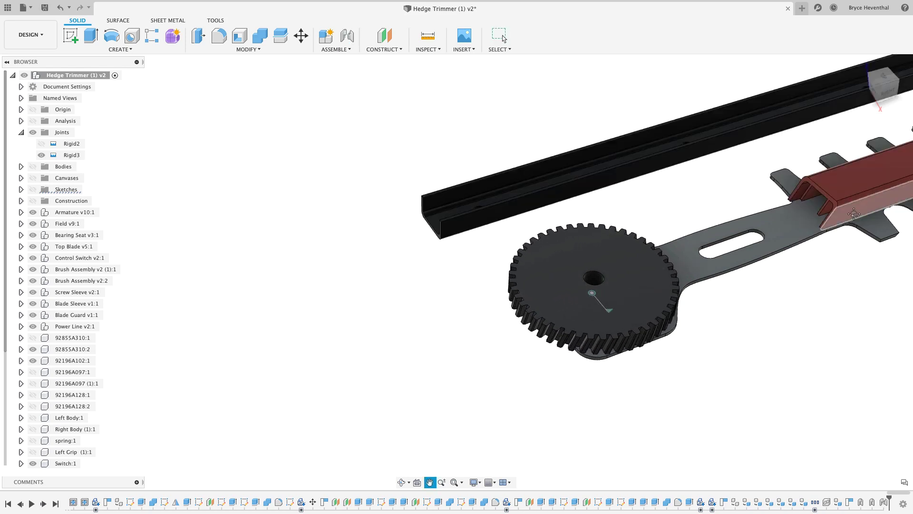
middle_click_drag(855, 215, 639, 279)
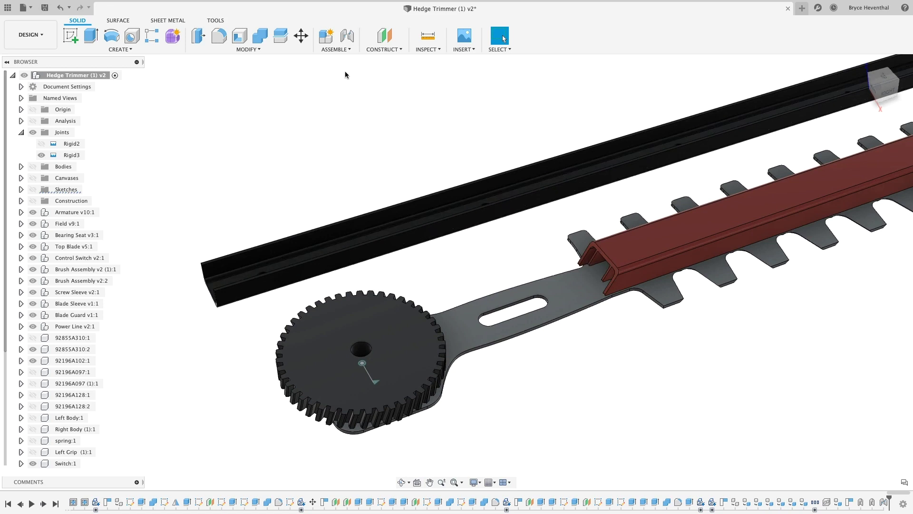
Step: Start a new joint and place its first origin between two Blade Sleeve faces, snapped to the sleeve's end
left_click(338, 50)
left_click(334, 70)
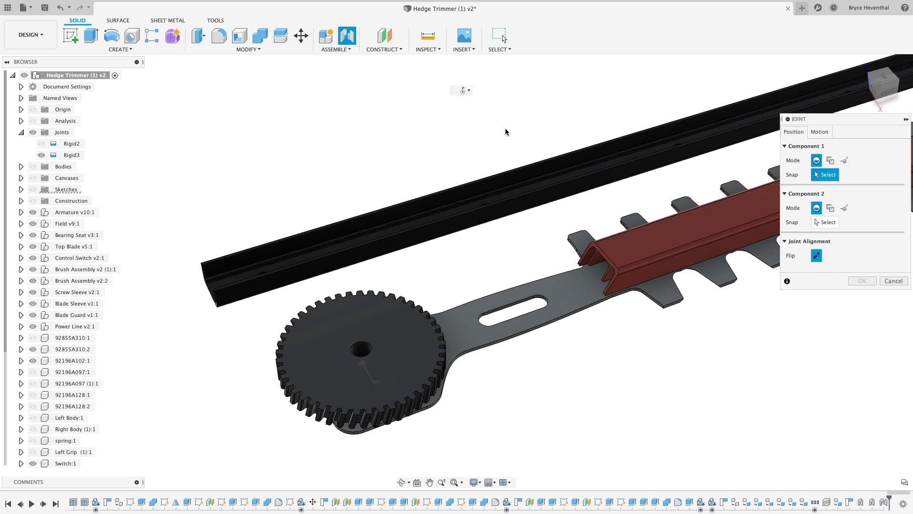
left_click(830, 160)
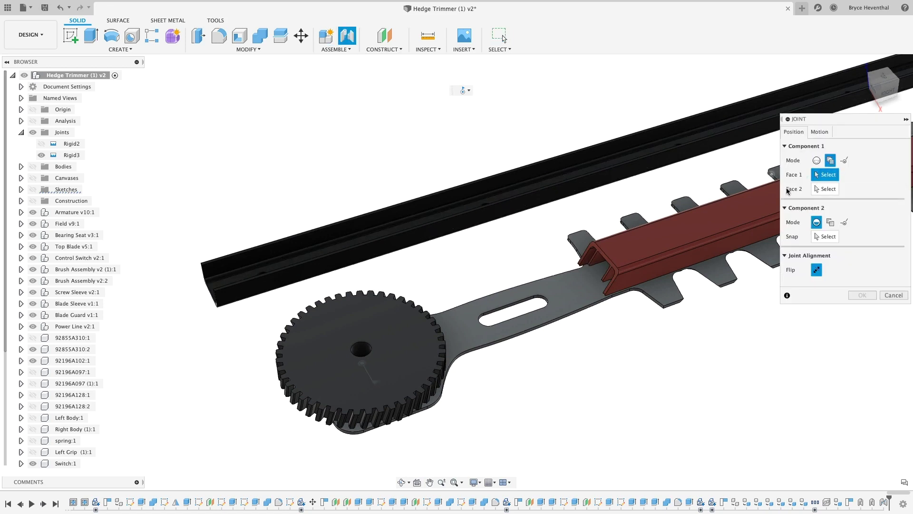
left_click(575, 190)
middle_click_drag(575, 189, 539, 276, "shift")
left_click(539, 275)
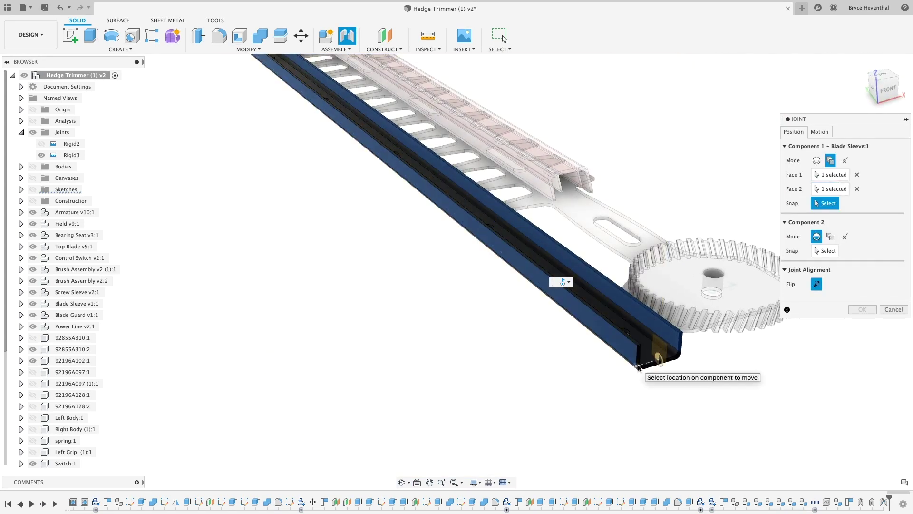
left_click(638, 364)
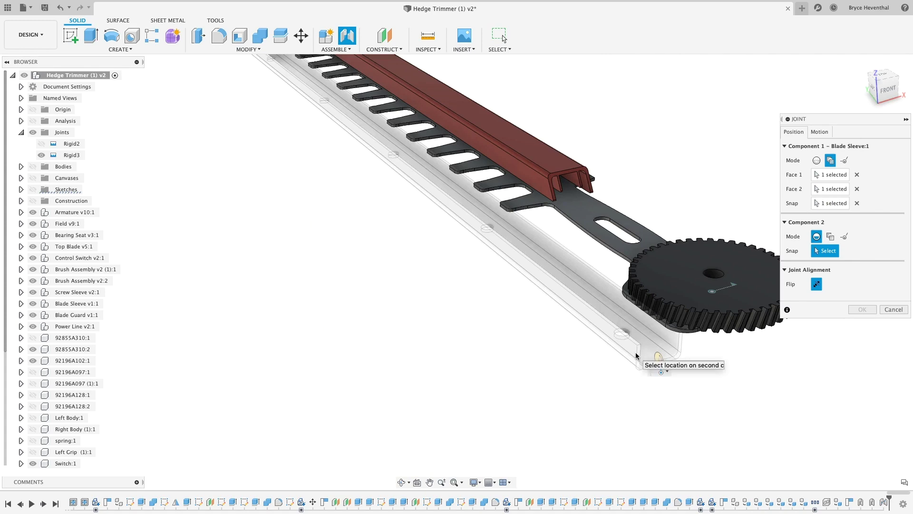
Step: Place the second origin between two Blade Guard faces, snapped to the guard's end
left_click(831, 236)
left_click(600, 186)
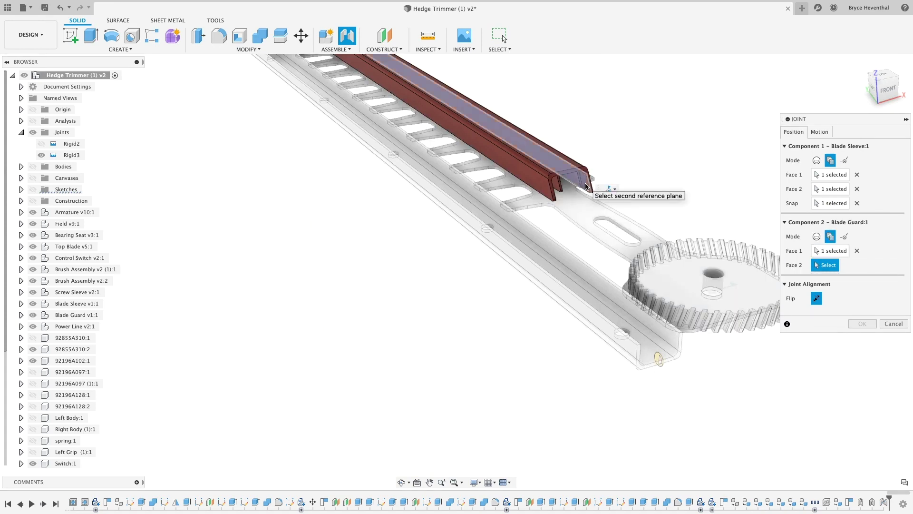
middle_click_drag(599, 186, 563, 170, "shift")
left_click(563, 170)
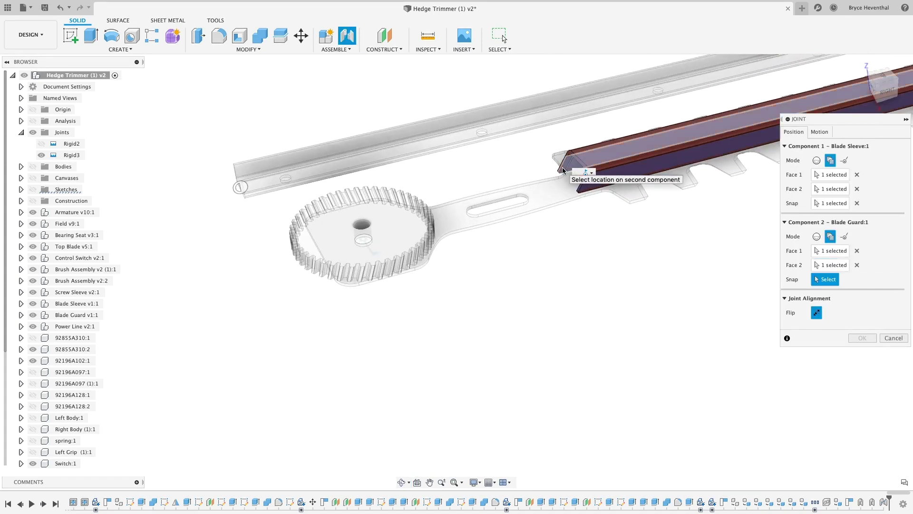
left_click(560, 172)
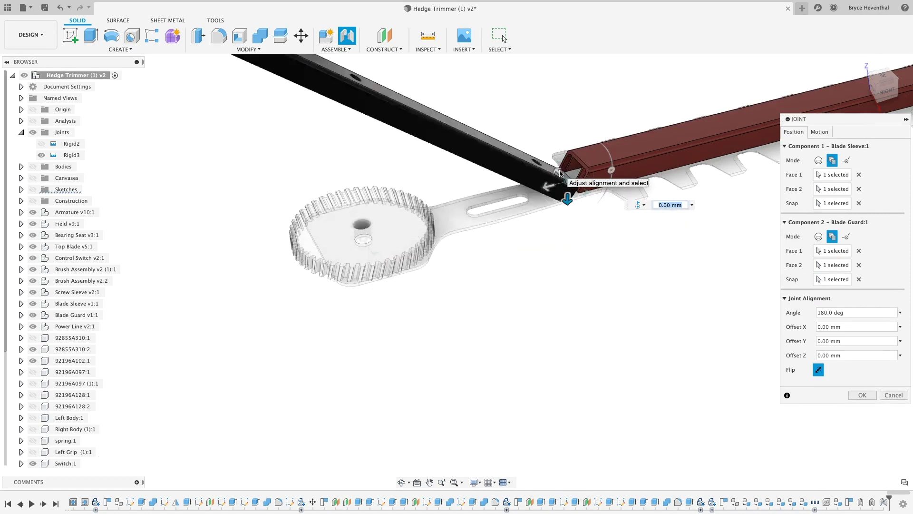
Step: Make the joint a slider along the Y axis and confirm it
left_click(818, 134)
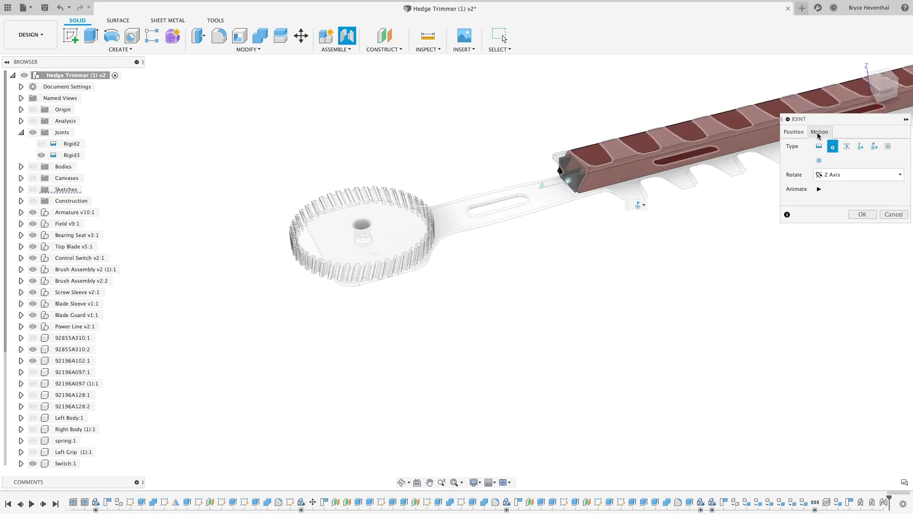
left_click(846, 146)
left_click(842, 175)
left_click(841, 196)
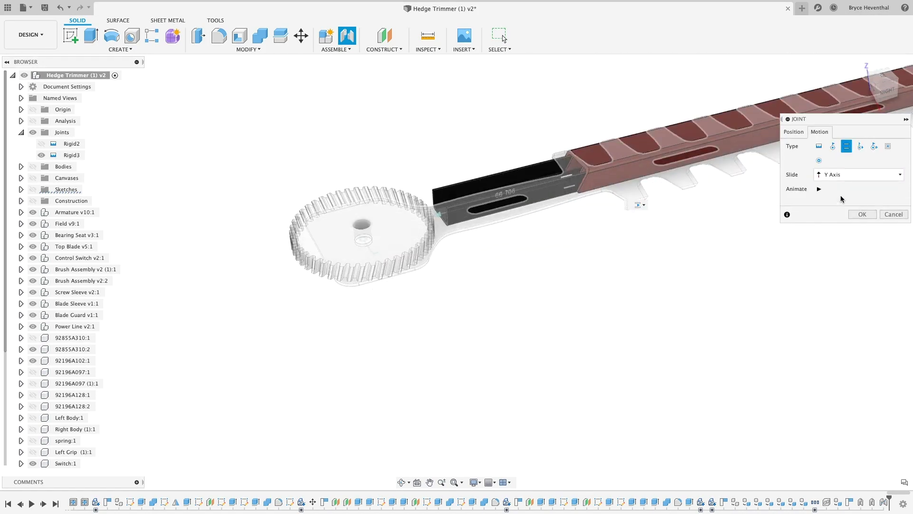
left_click(861, 215)
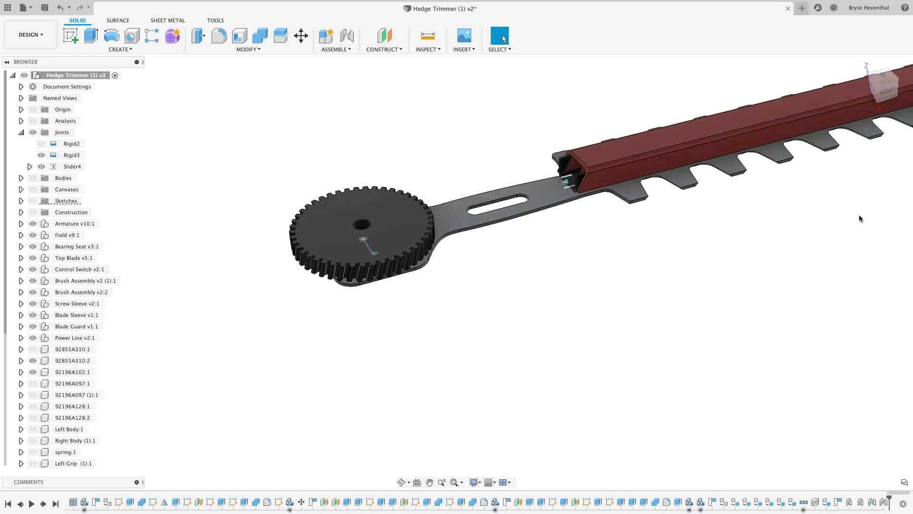
Step: Test the sleeve slide, then start a joint using the part's left and bottom front edges
left_click_drag(566, 181, 552, 184)
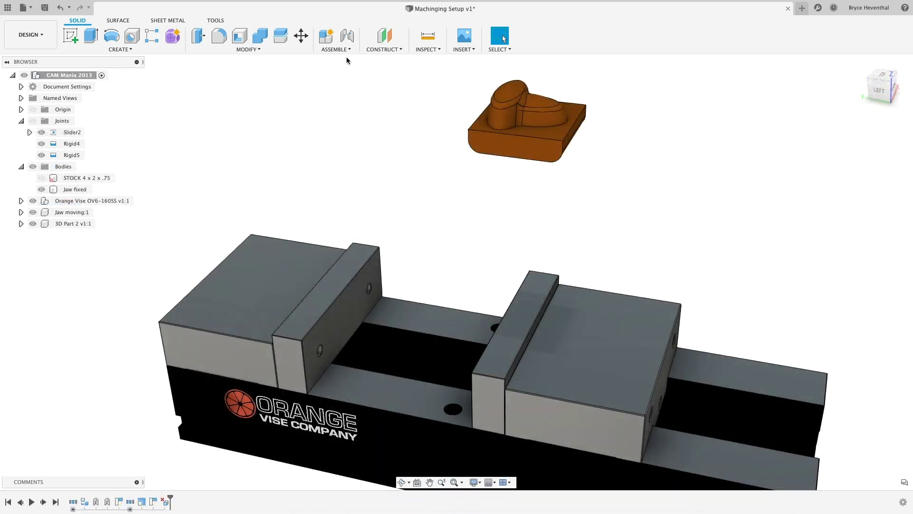
left_click(346, 50)
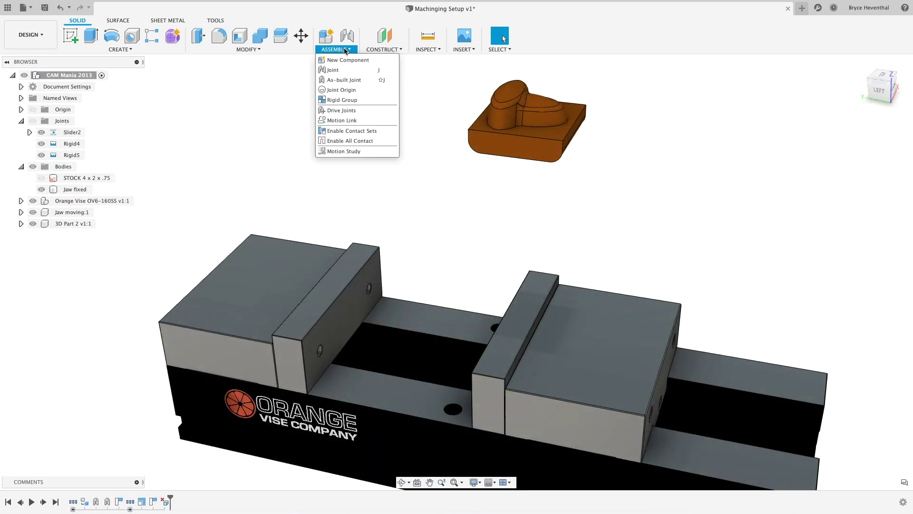
left_click(340, 70)
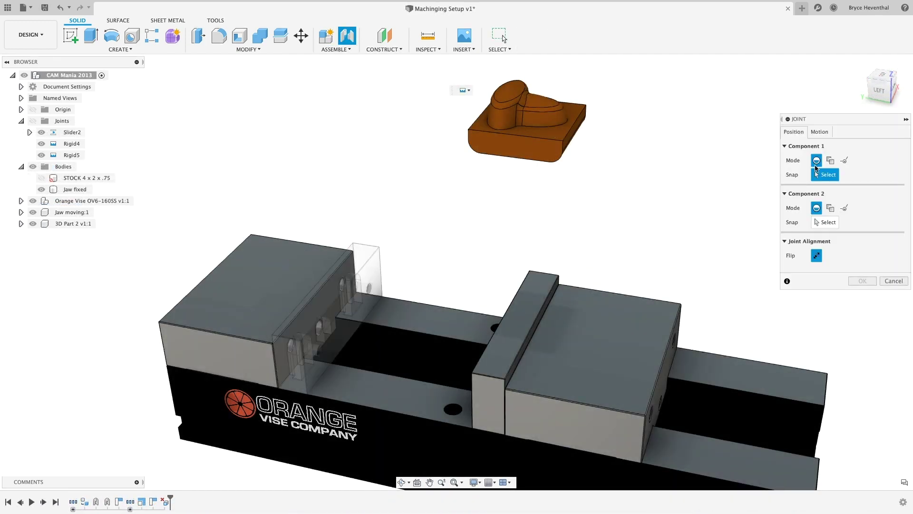
left_click(844, 161)
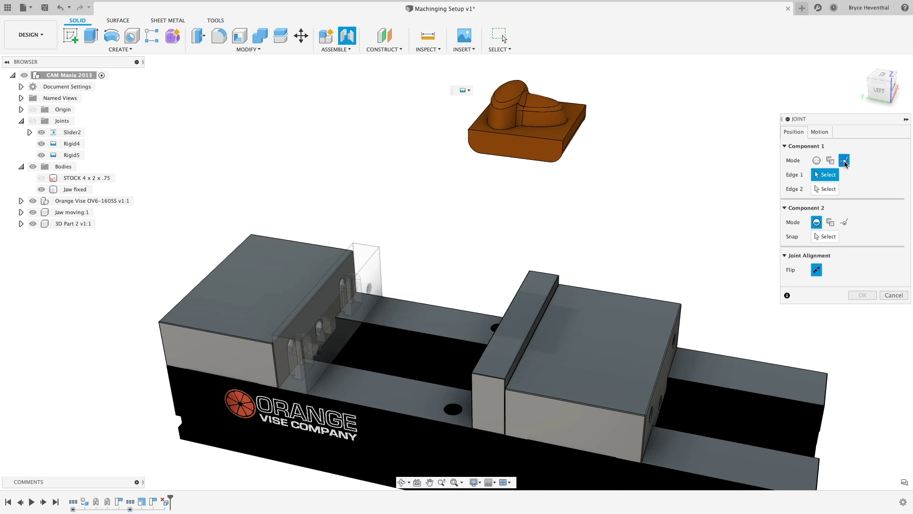
left_click(469, 138)
left_click(519, 176)
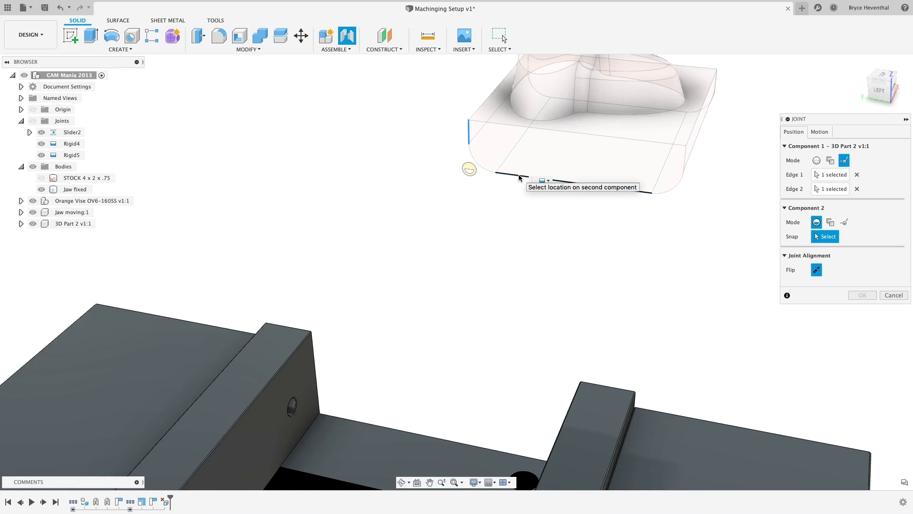
Step: Snap the part's virtual corner to the jaw edge, offset -1.415 in along Z, and confirm
left_click(228, 430)
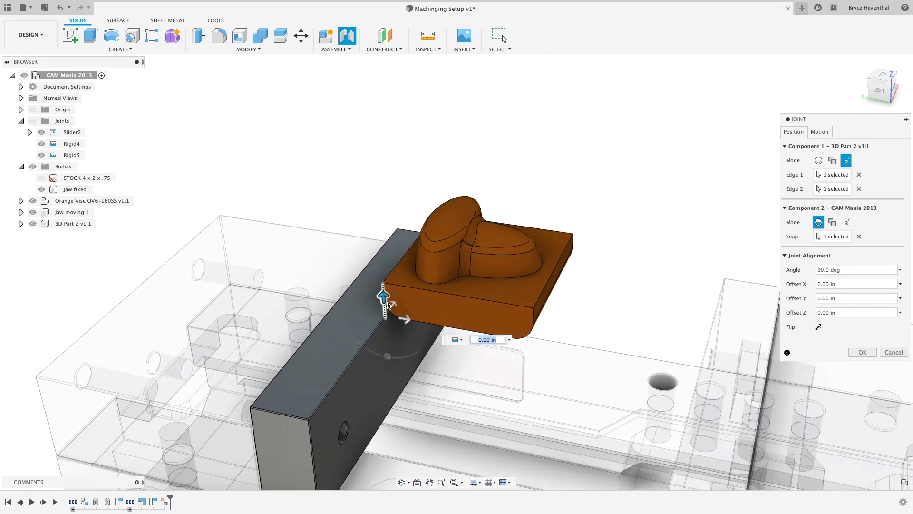
left_click_drag(386, 298, 361, 349)
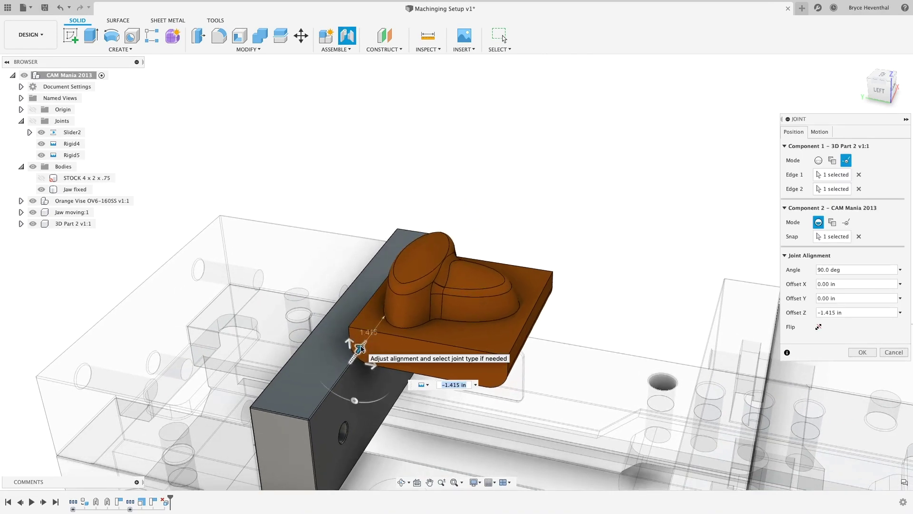
key("Return")
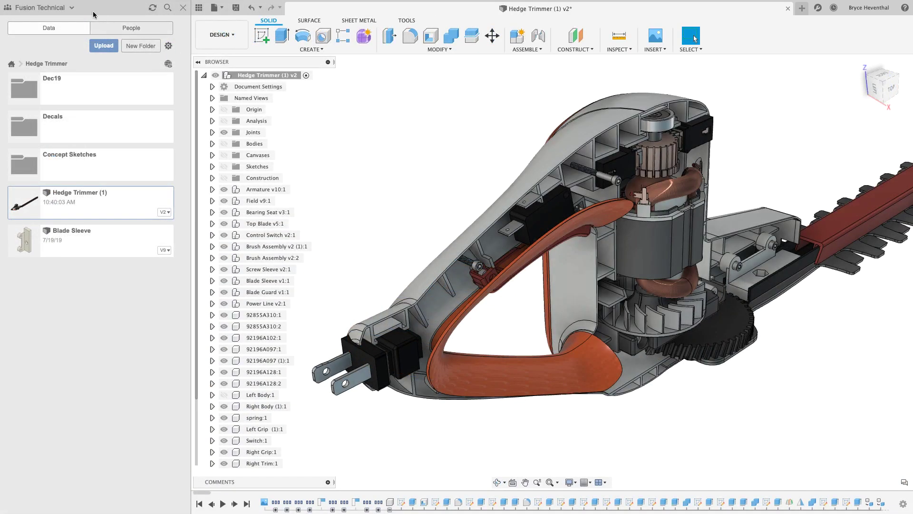
Step: Show the list of teams the account belongs to from the Data Panel team dropdown
left_click(71, 7)
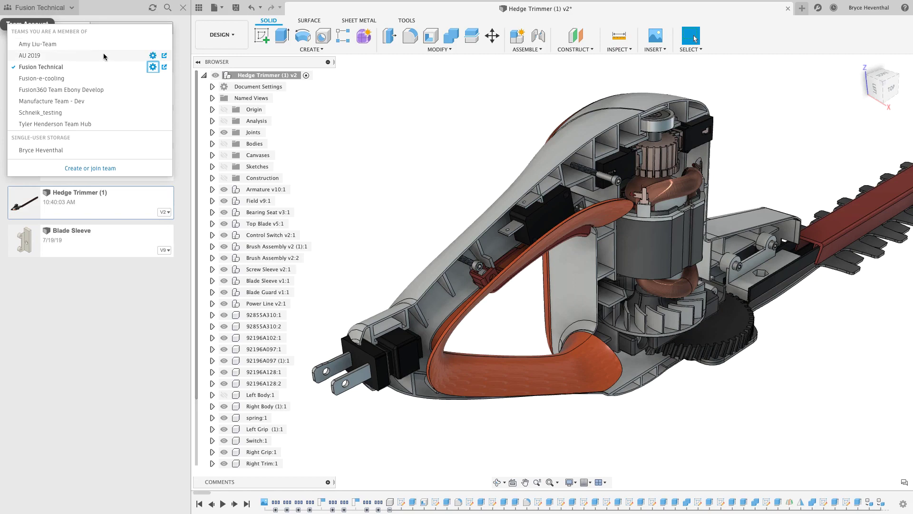
Step: Open the Fusion Technical team's projects on the web and scroll through the list
left_click(164, 71)
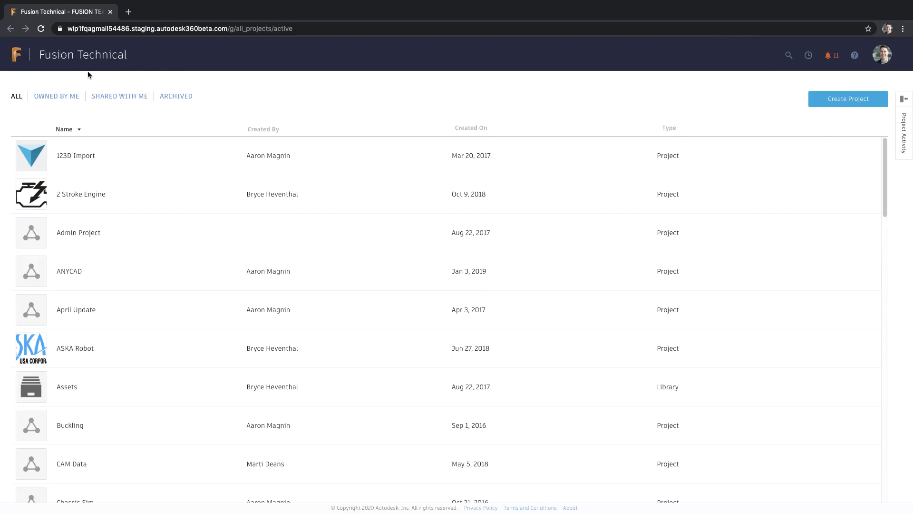
scroll(130, 173, "down", 5)
scroll(132, 175, "down", 12)
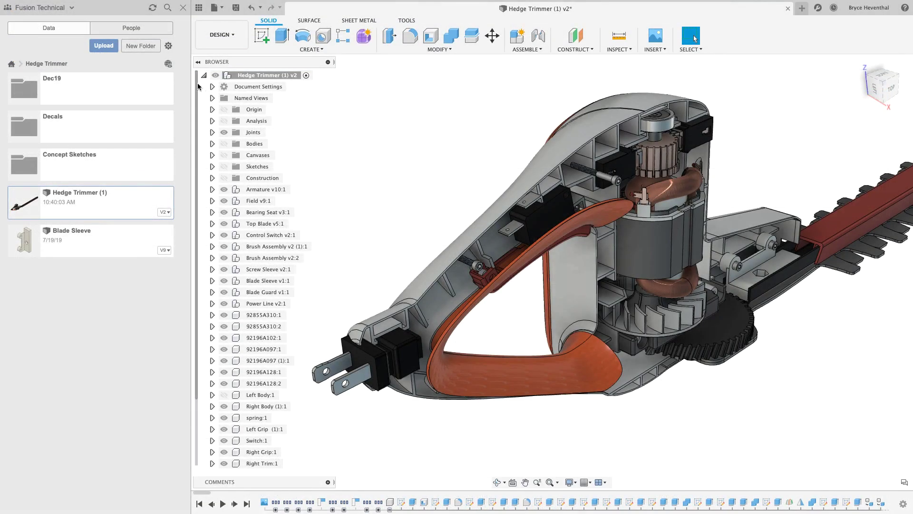
Step: Open the Hedge Trimmer project on the web, then edit the MJK Top Clamp's form feature
left_click(168, 63)
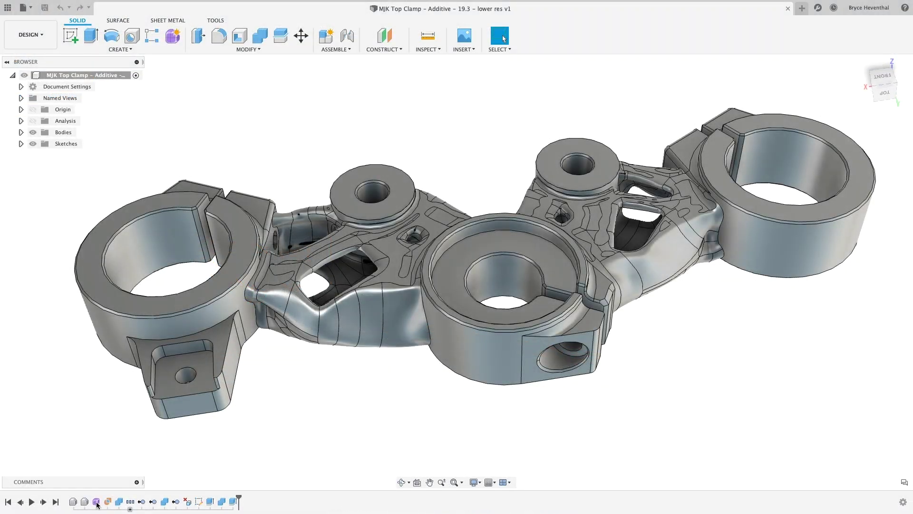
right_click(96, 501)
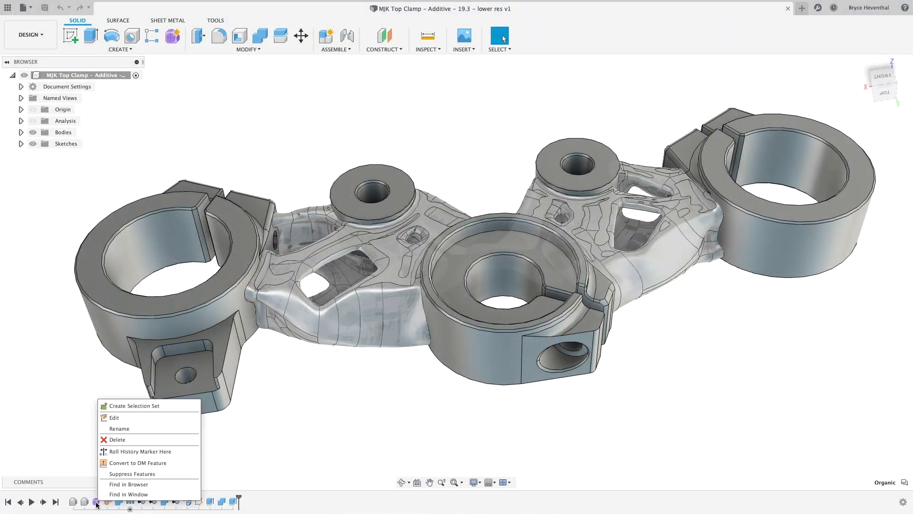
left_click(127, 418)
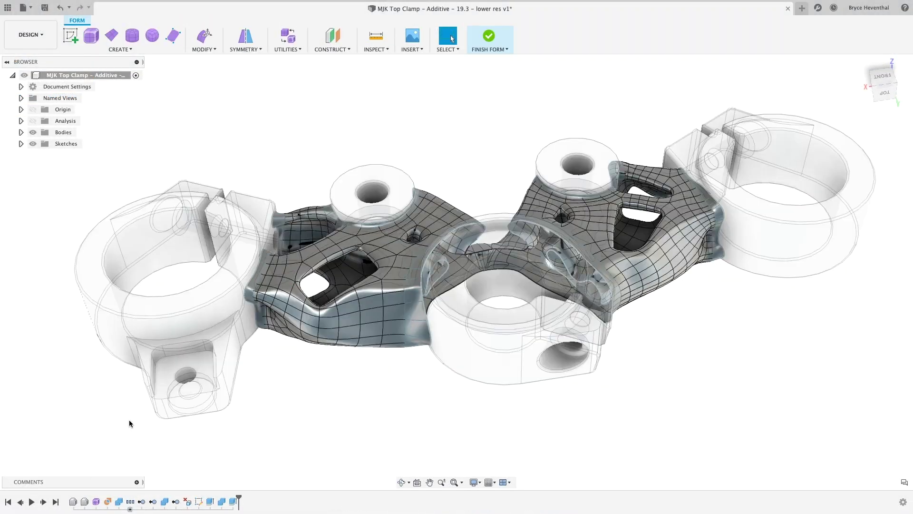
Step: Start Straighten and select five vertices along the clamp's front edge
left_click(197, 50)
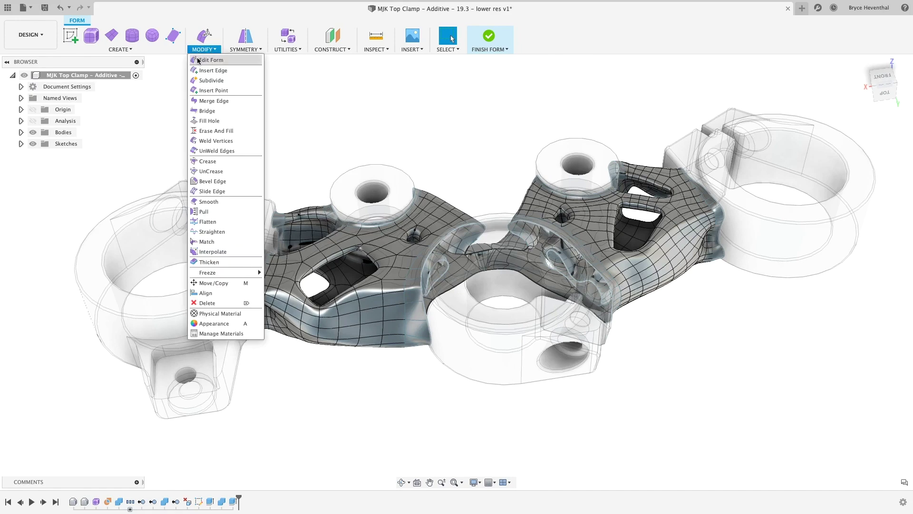
left_click(213, 231)
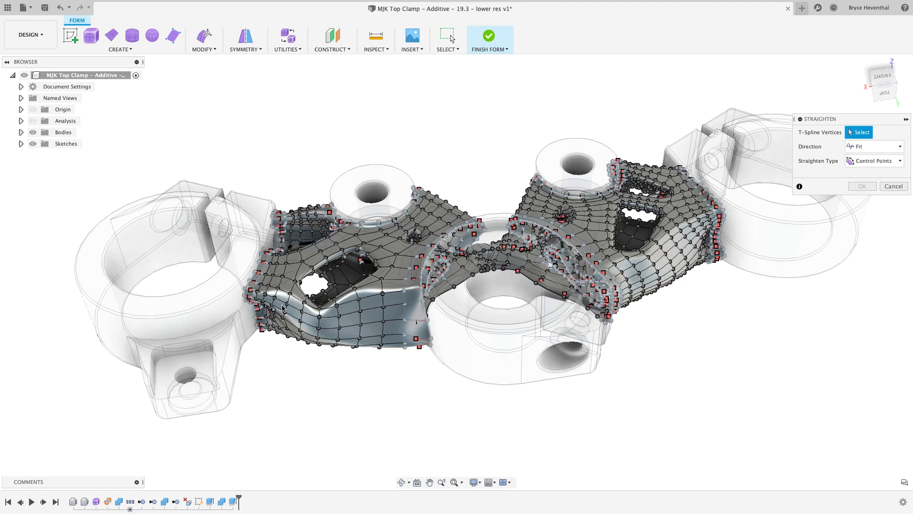
left_click(287, 303)
left_click(303, 311)
left_click(319, 317)
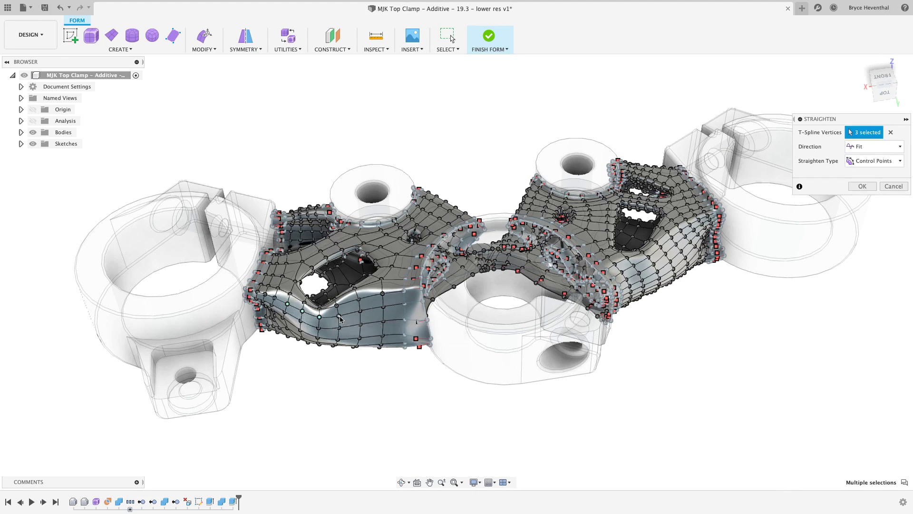
left_click(338, 315)
left_click(361, 314)
Step: Inspect the selected edge, switching the body to box display and back to smooth
scroll(315, 318, "up", 5)
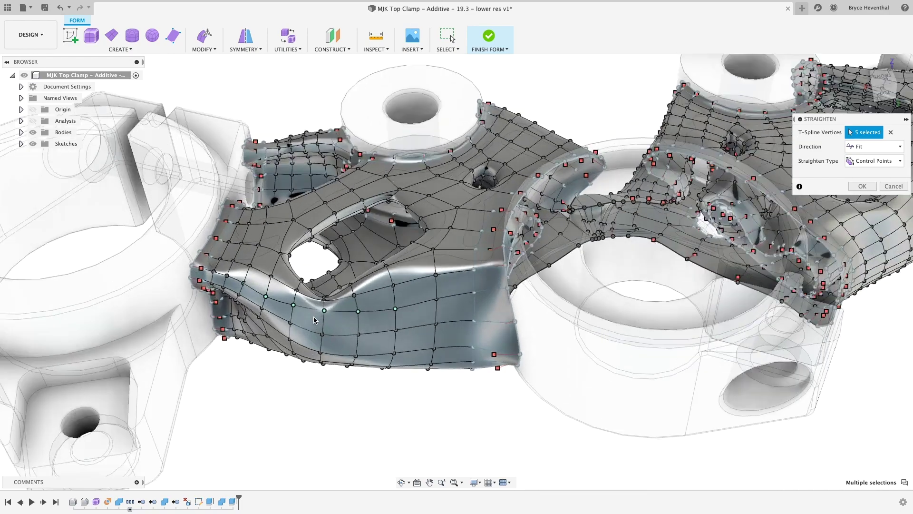
scroll(314, 320, "up", 2)
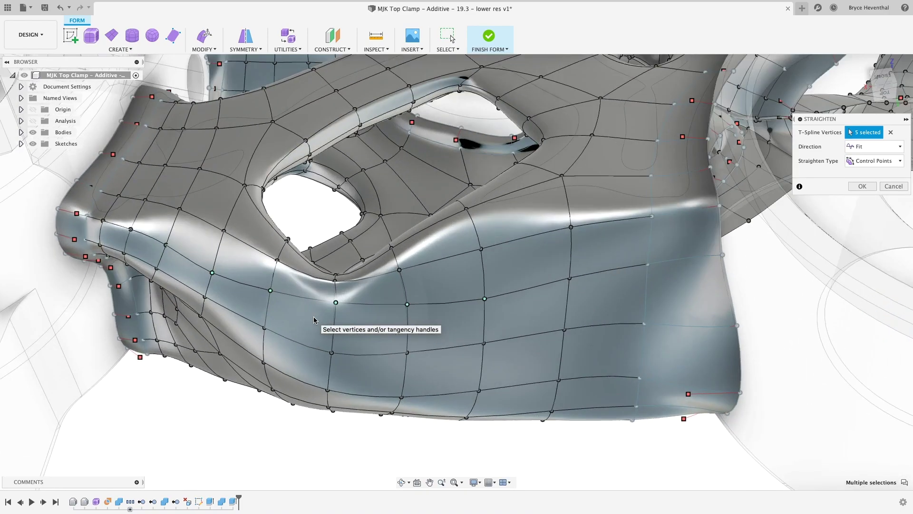
middle_click_drag(314, 320, 312, 318, "shift")
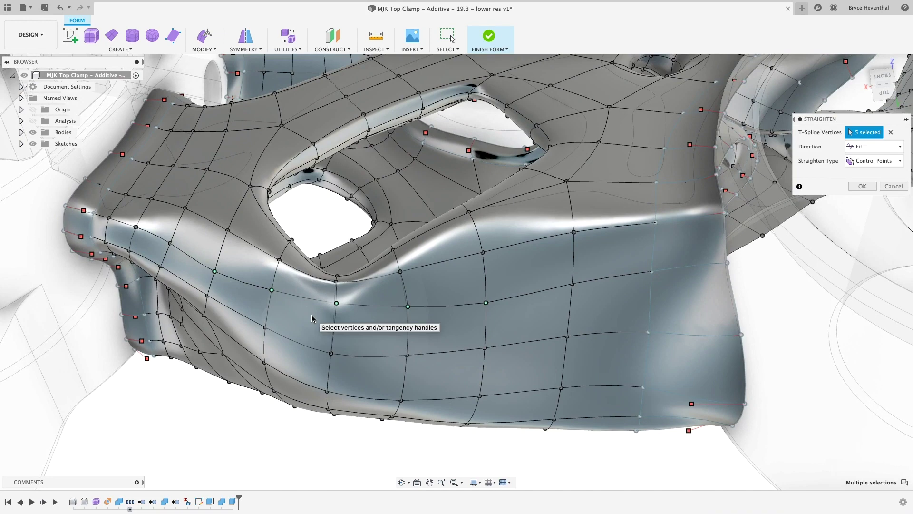
key("ctrl+1")
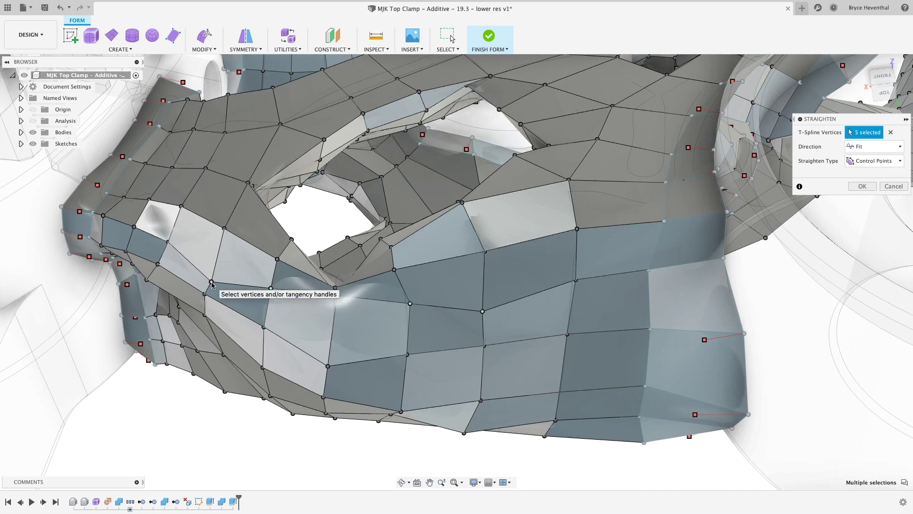
key("alt+3")
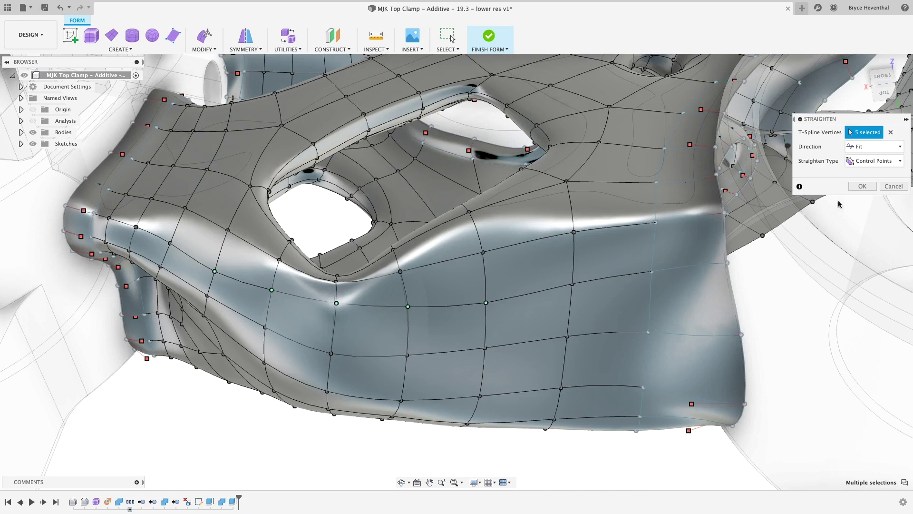
Step: Try Surface Points, revert to Control Points, switch to box display, and review Direction options
left_click(875, 162)
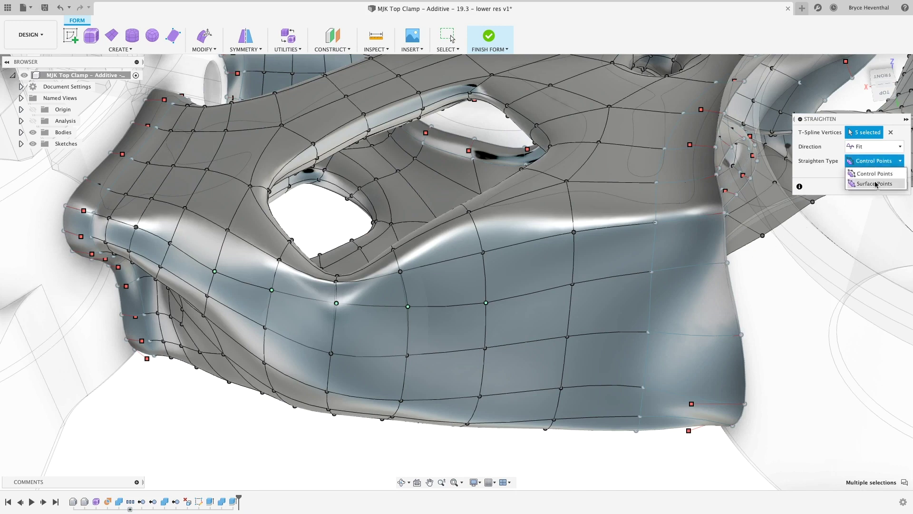
left_click(877, 183)
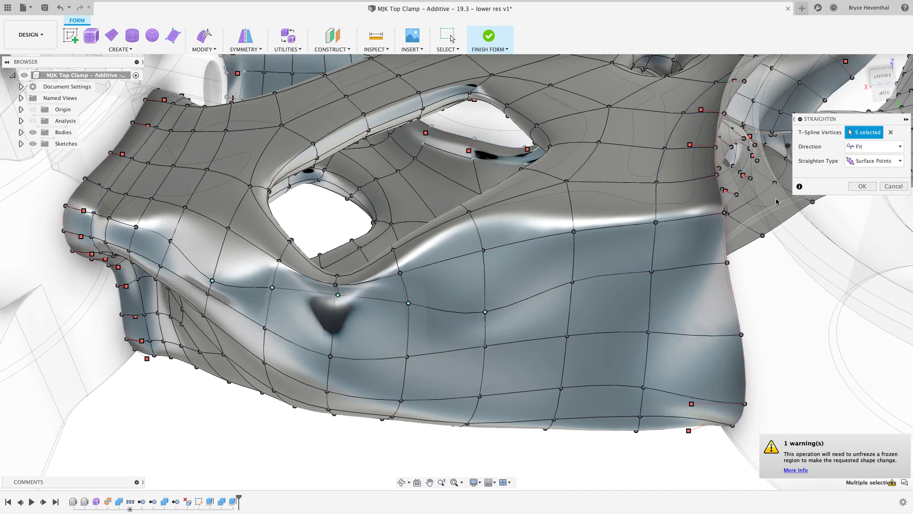
left_click(877, 164)
left_click(881, 178)
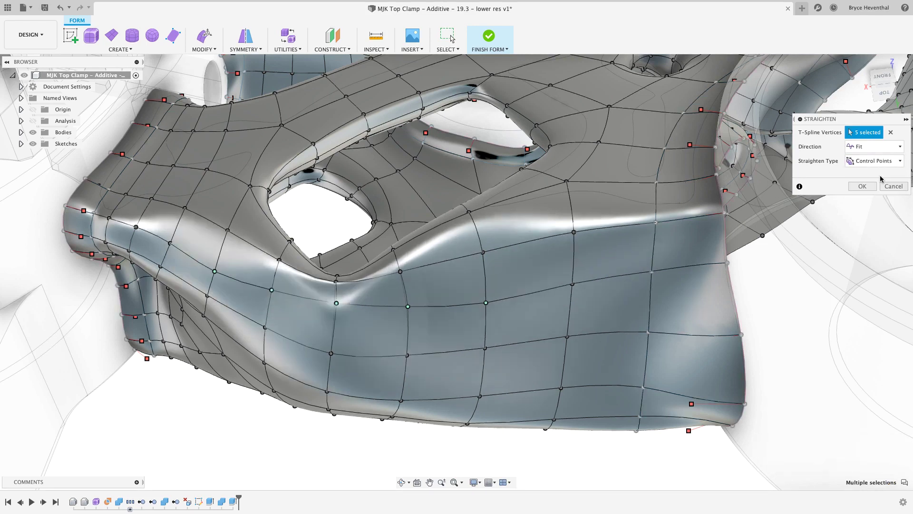
key("ctrl+1")
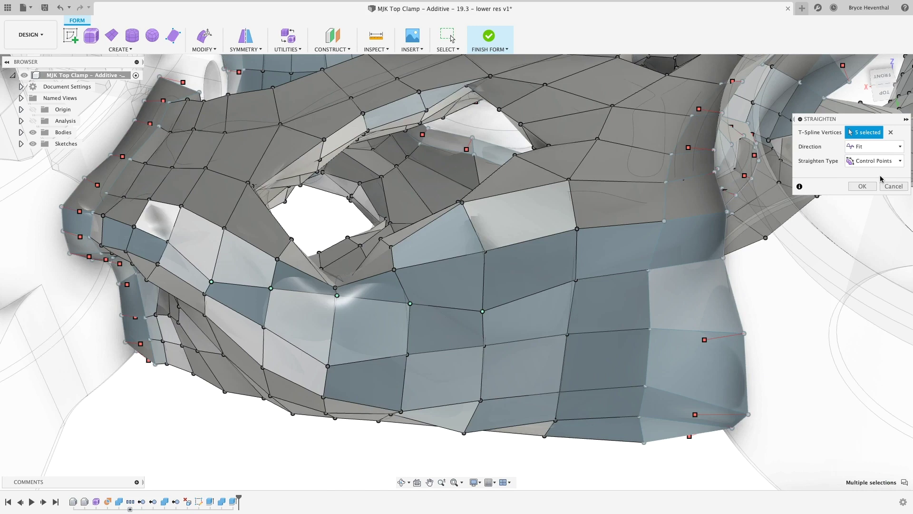
left_click(891, 148)
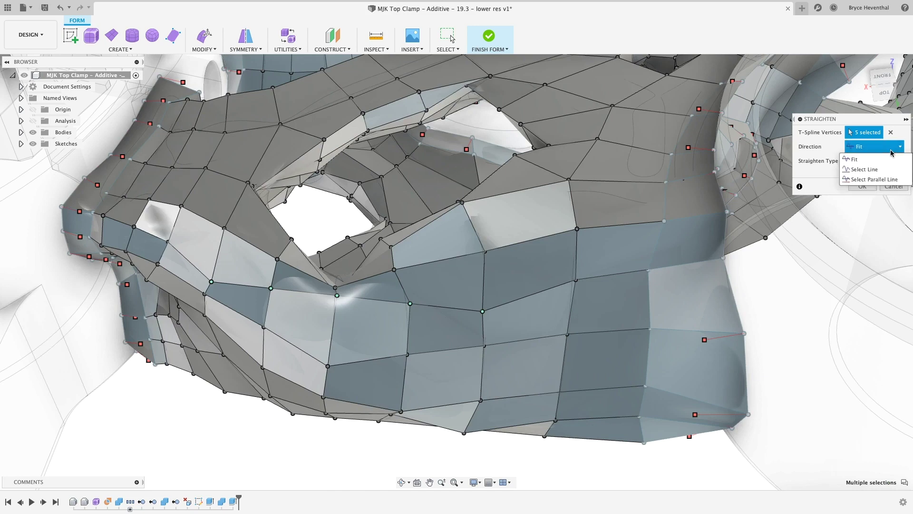